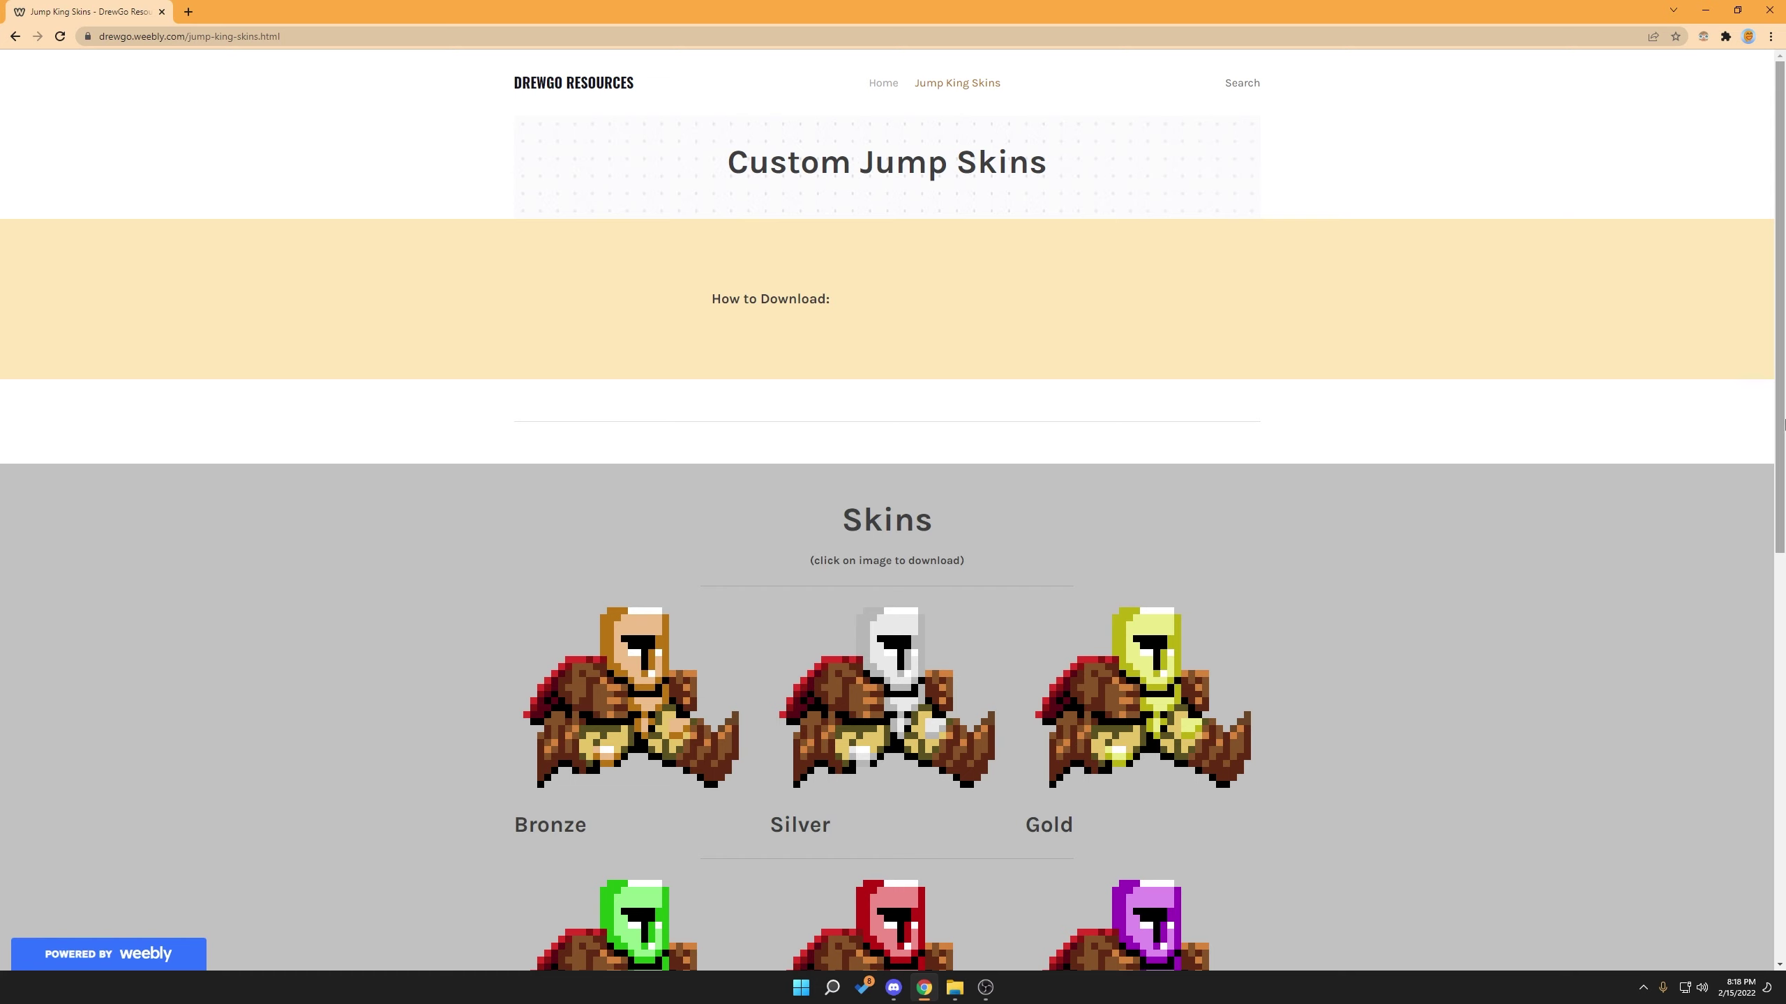
# - Load drewgo.weebly.com in a new browser tab
pyautogui.moveTo(1782, 425)
pyautogui.mouseDown()
pyautogui.moveTo(1782, 830)
pyautogui.moveTo(1782, 777)
pyautogui.moveTo(1729, 657)
pyautogui.mouseUp()
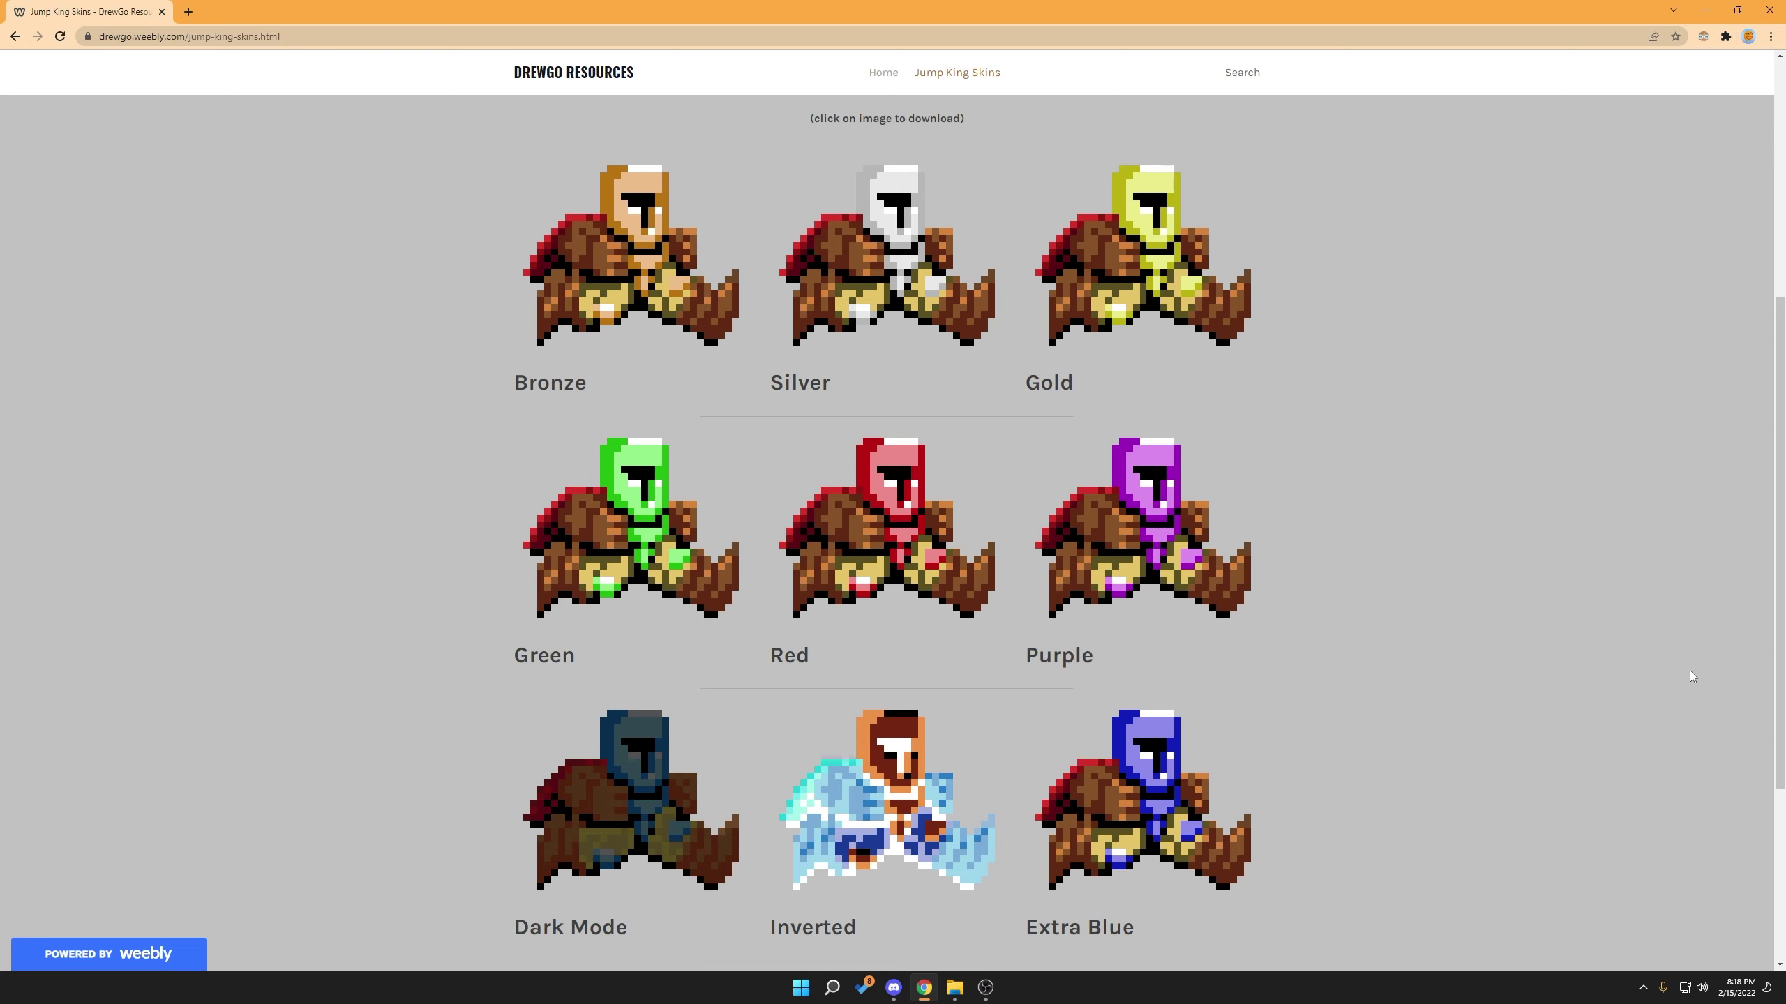
pyautogui.scroll(6, 1682, 673)
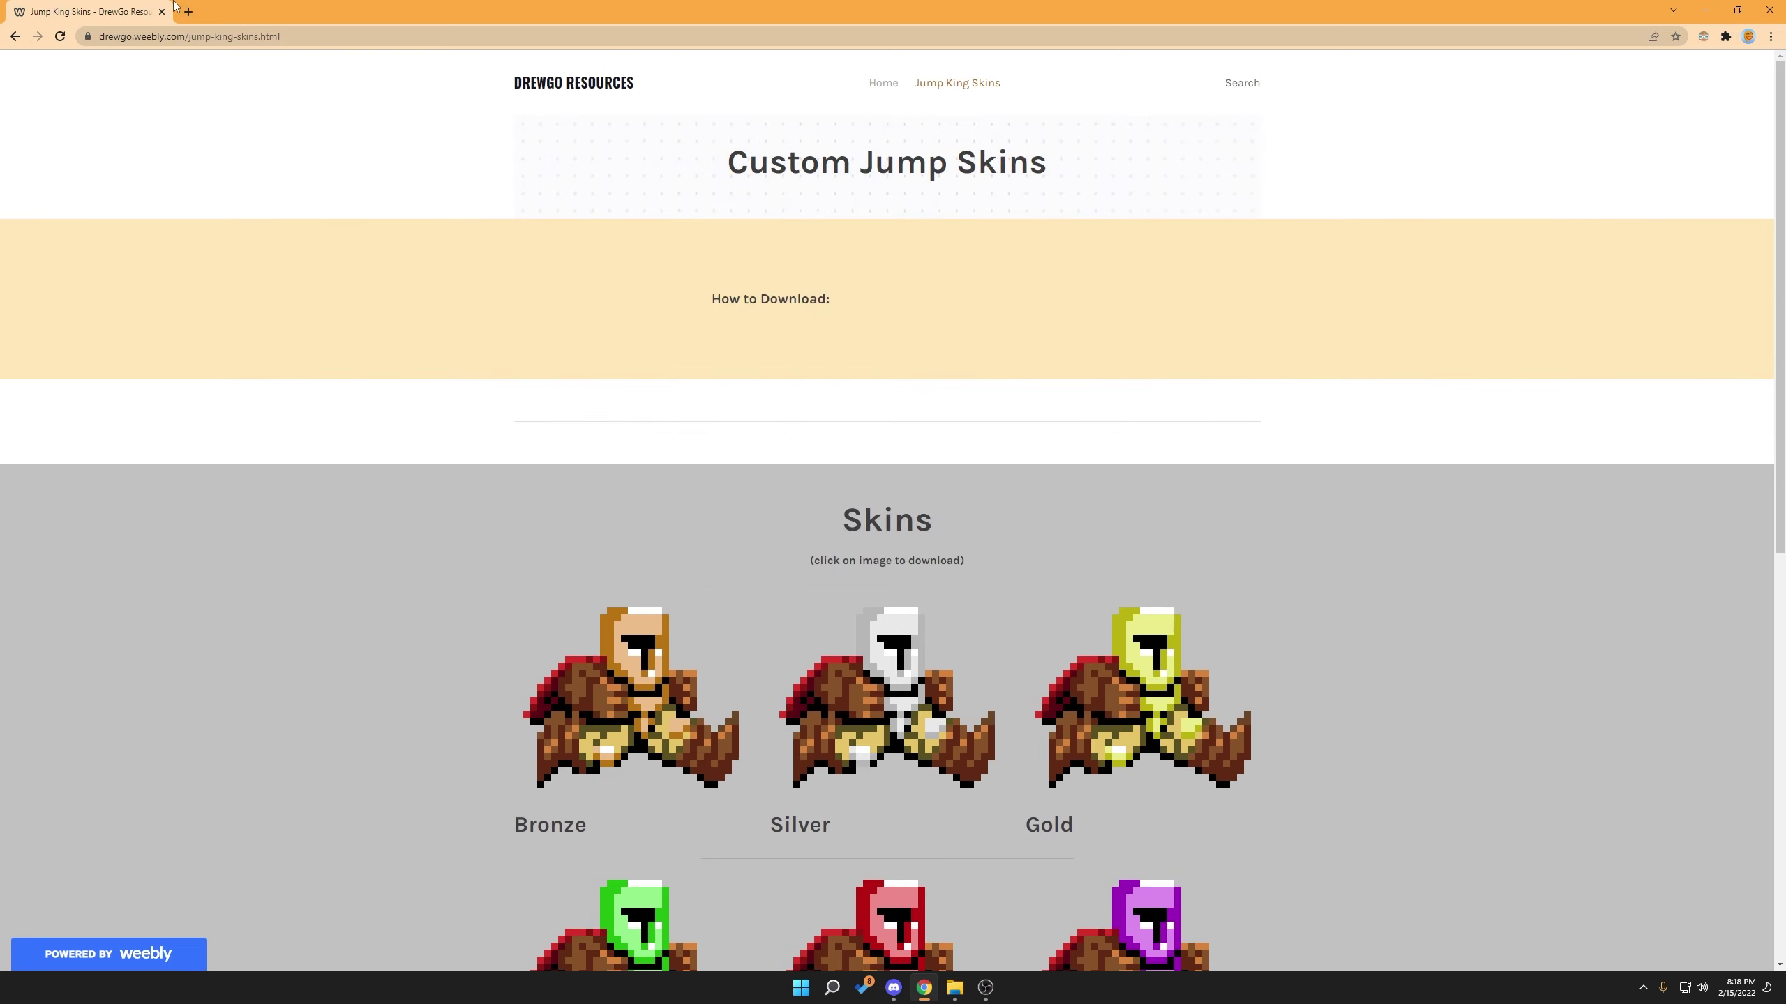
pyautogui.click(188, 10)
pyautogui.write('drew')
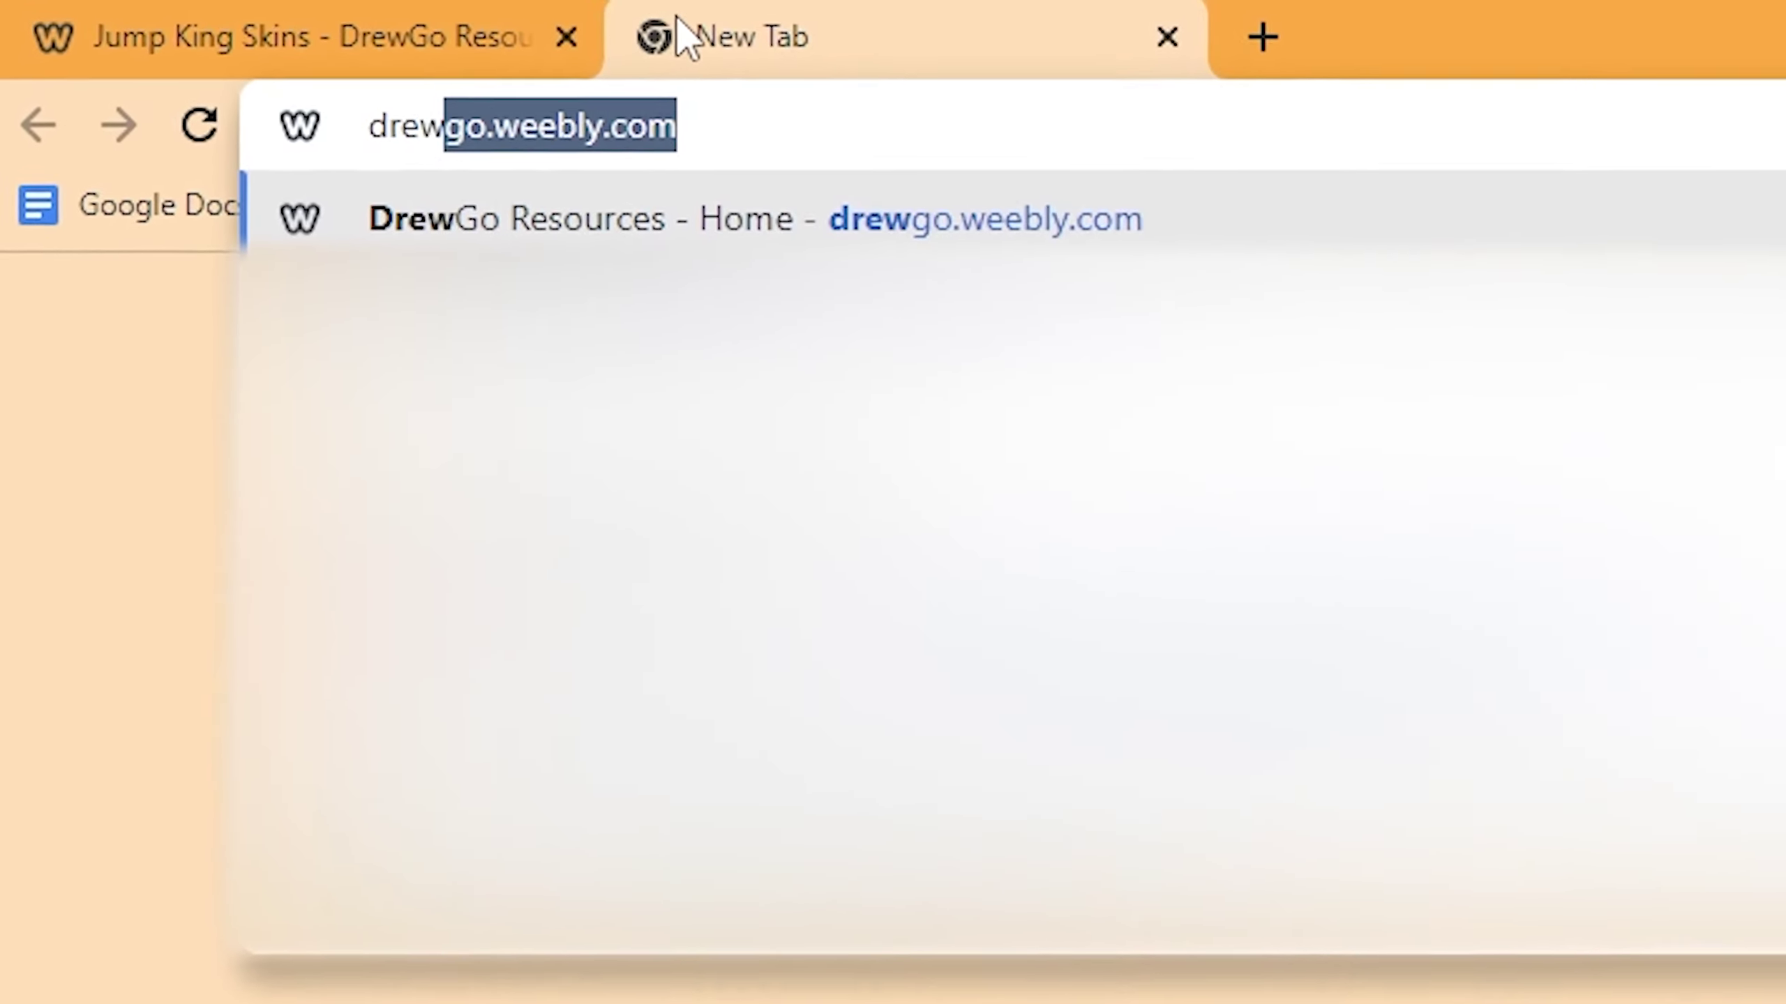
pyautogui.write('go.weeb')
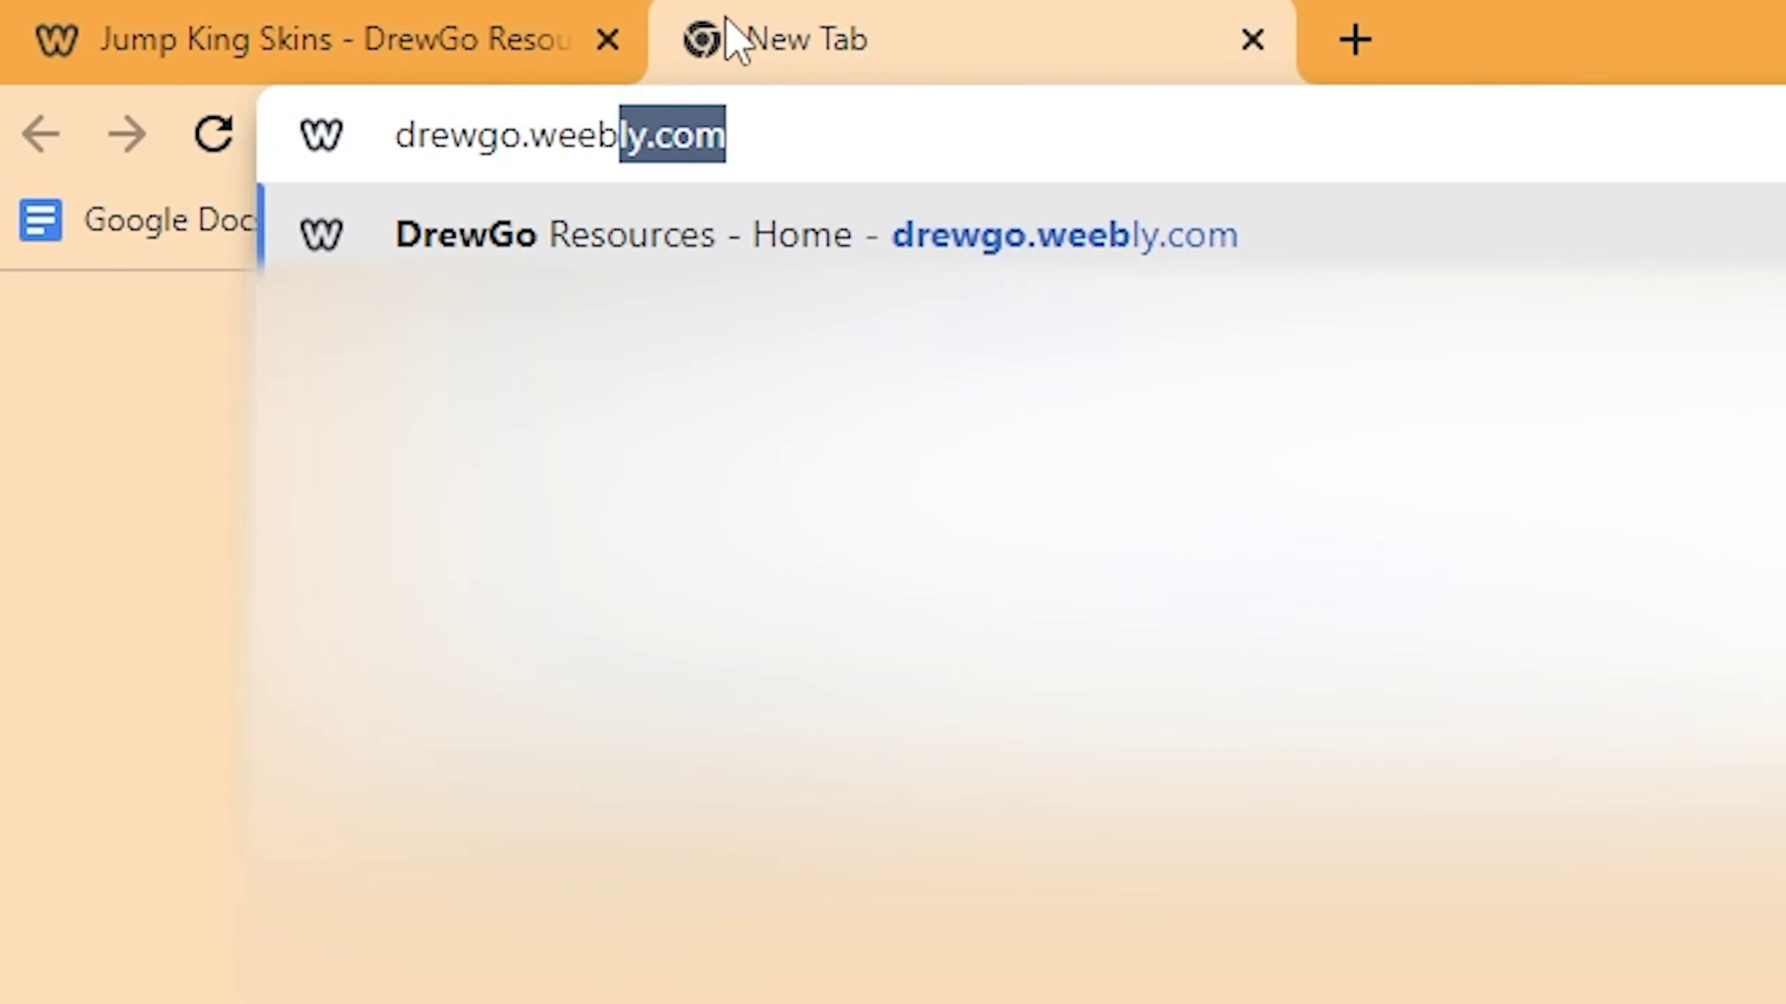
pyautogui.write('ly.com')
pyautogui.press('Return')
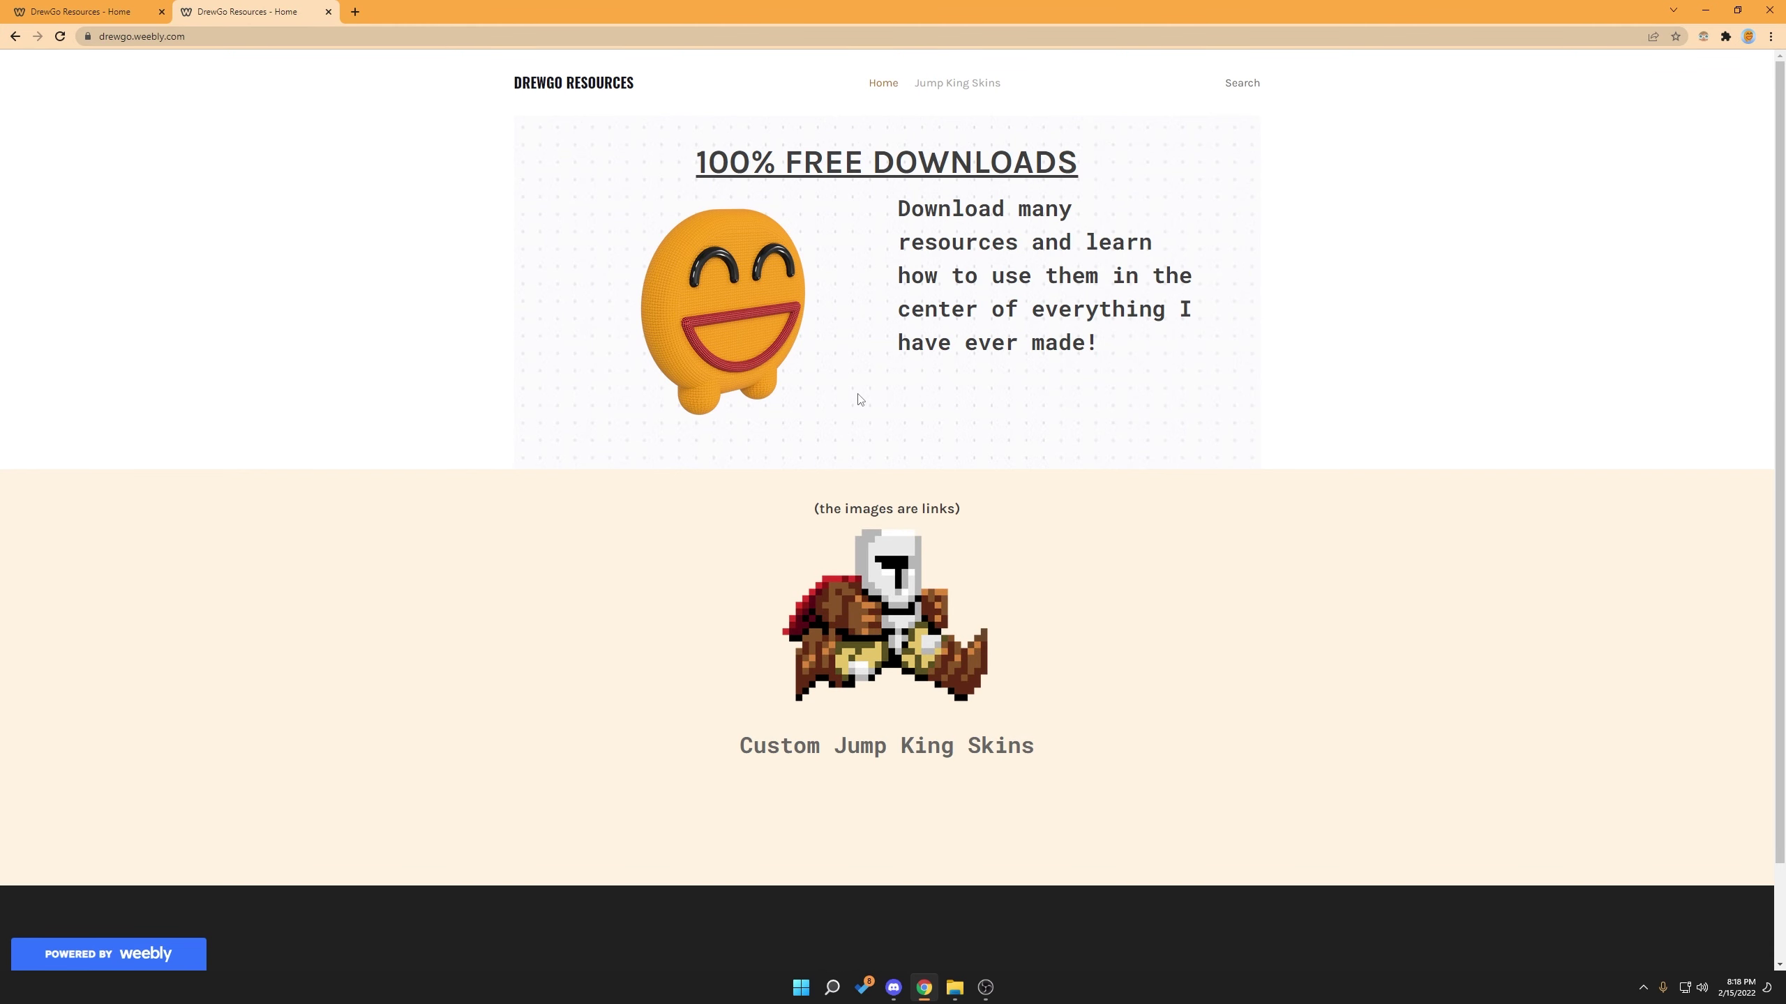
# - Go to the Custom Jump King Skins page and scroll to the skins grid
pyautogui.click(895, 595)
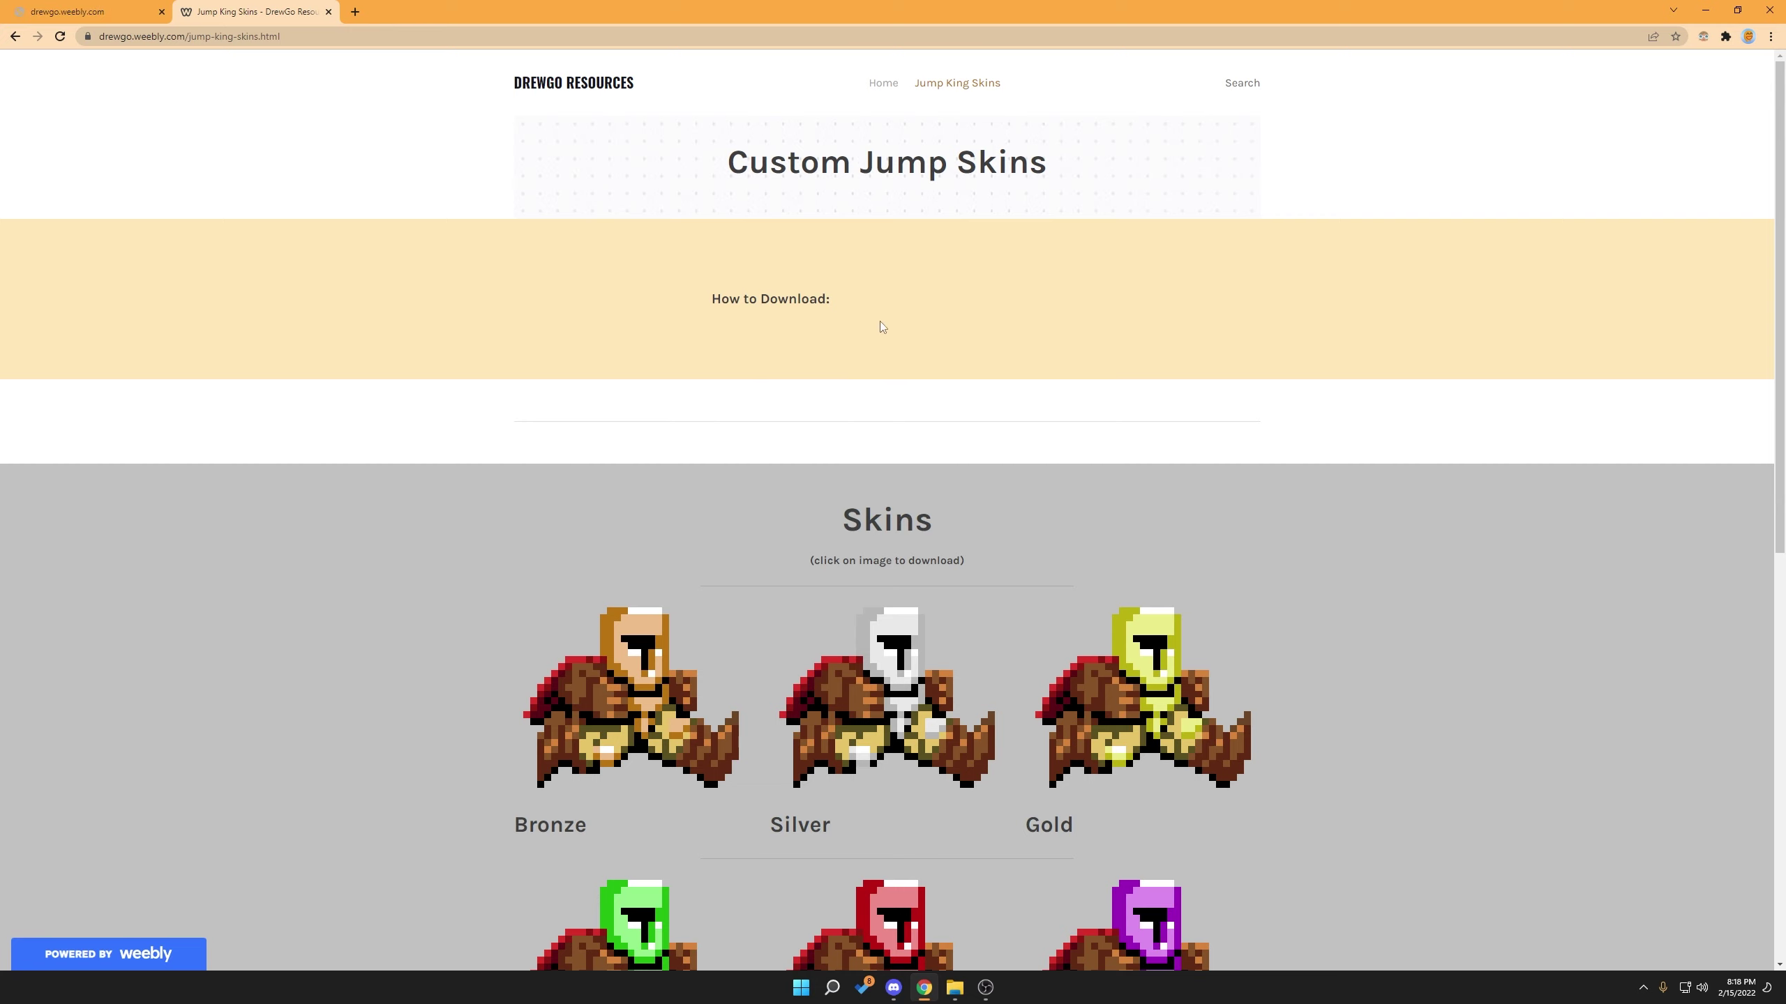
pyautogui.scroll(-5, 418, 443)
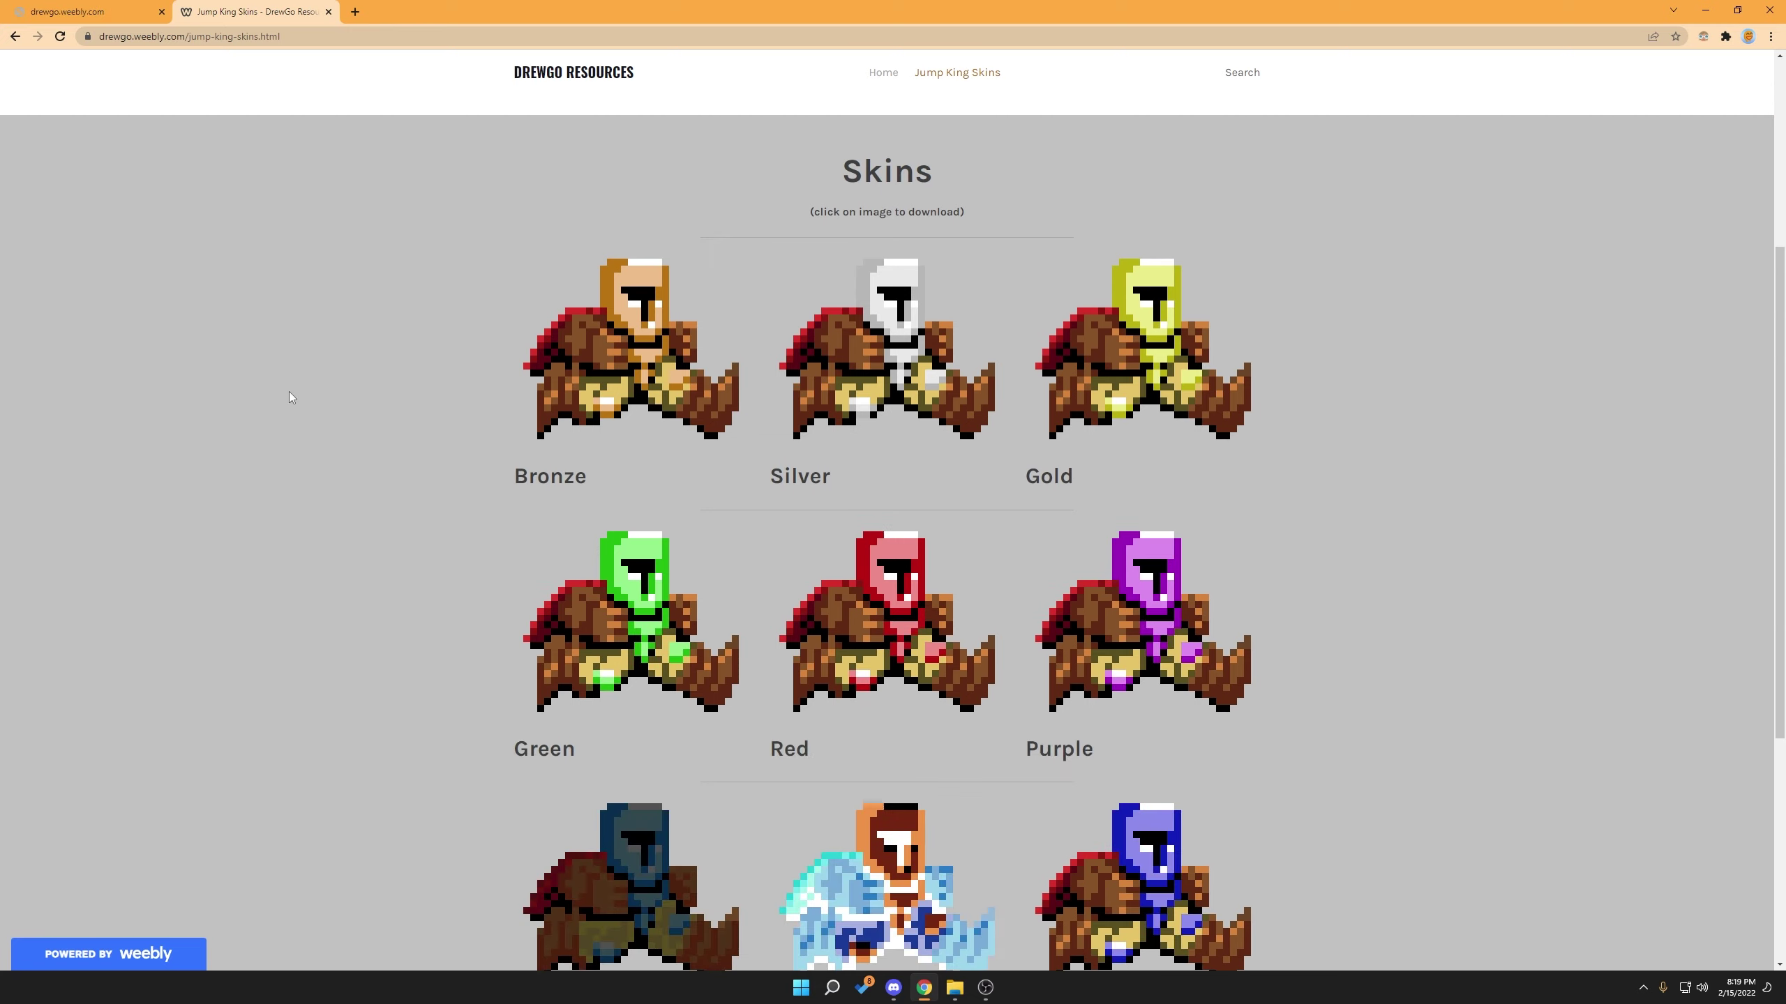
pyautogui.scroll(-6, 301, 346)
pyautogui.scroll(5, 668, 323)
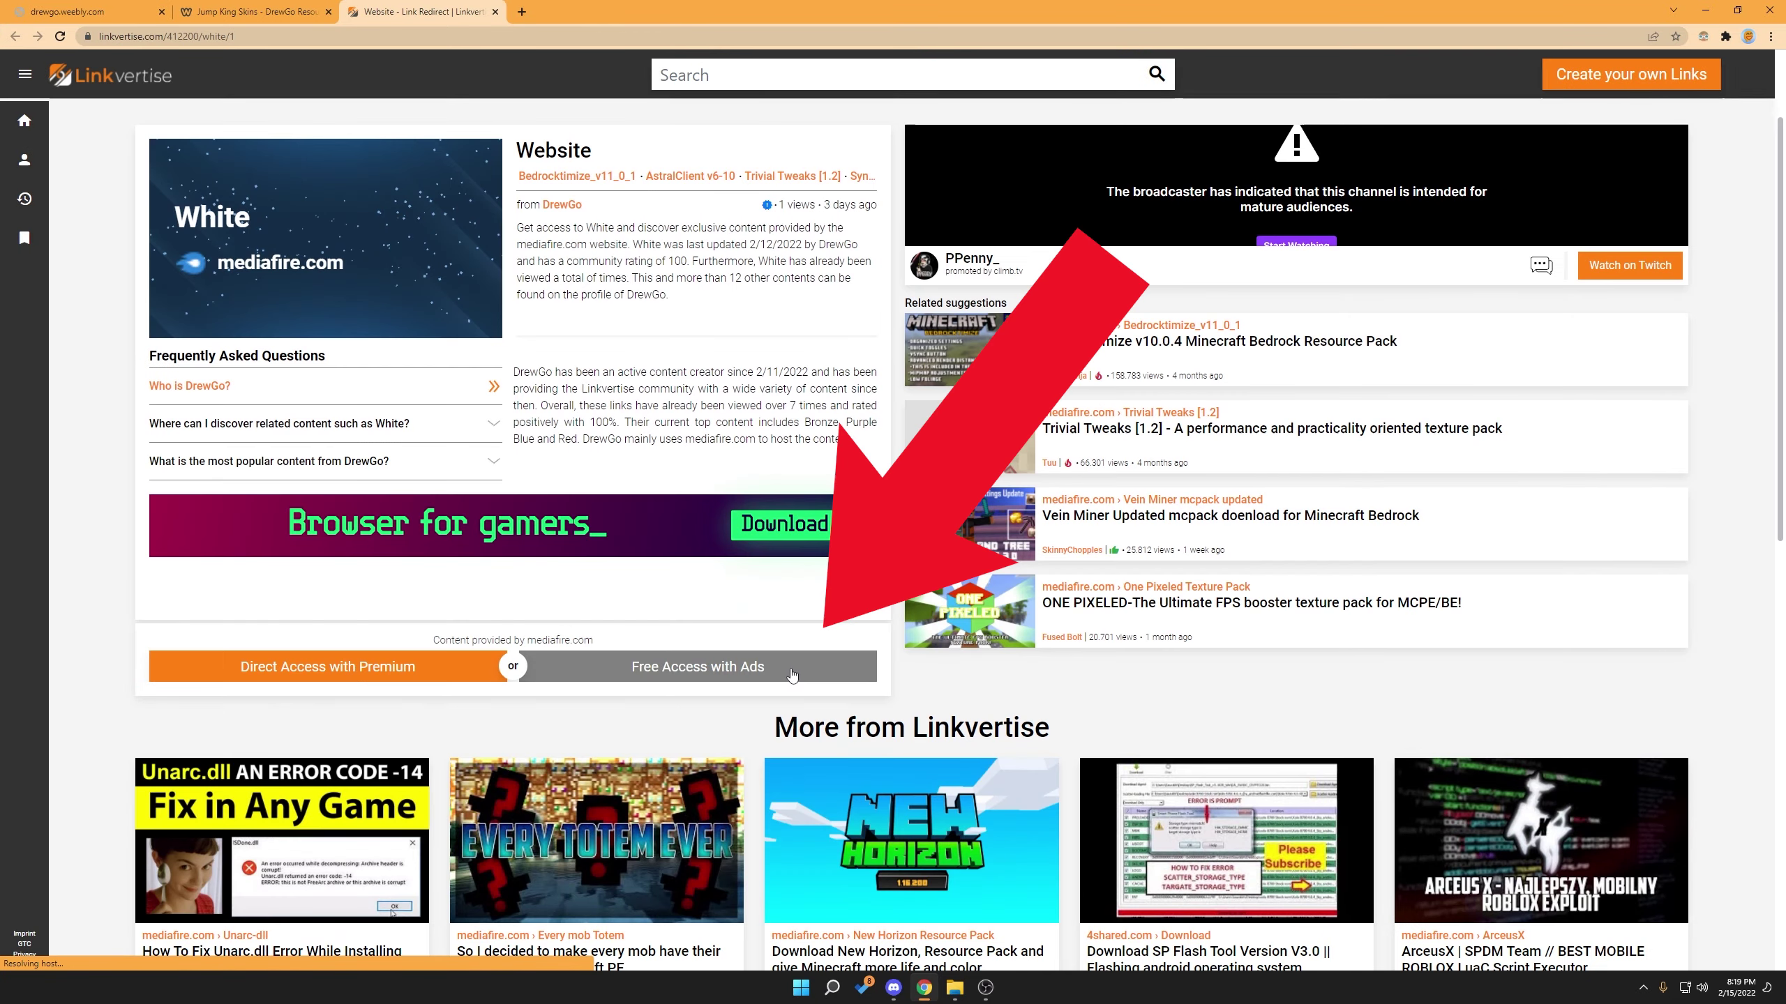
# - Choose Free Access with Ads, then finish the interesting-articles and related-topics steps for the White link
pyautogui.click(792, 668)
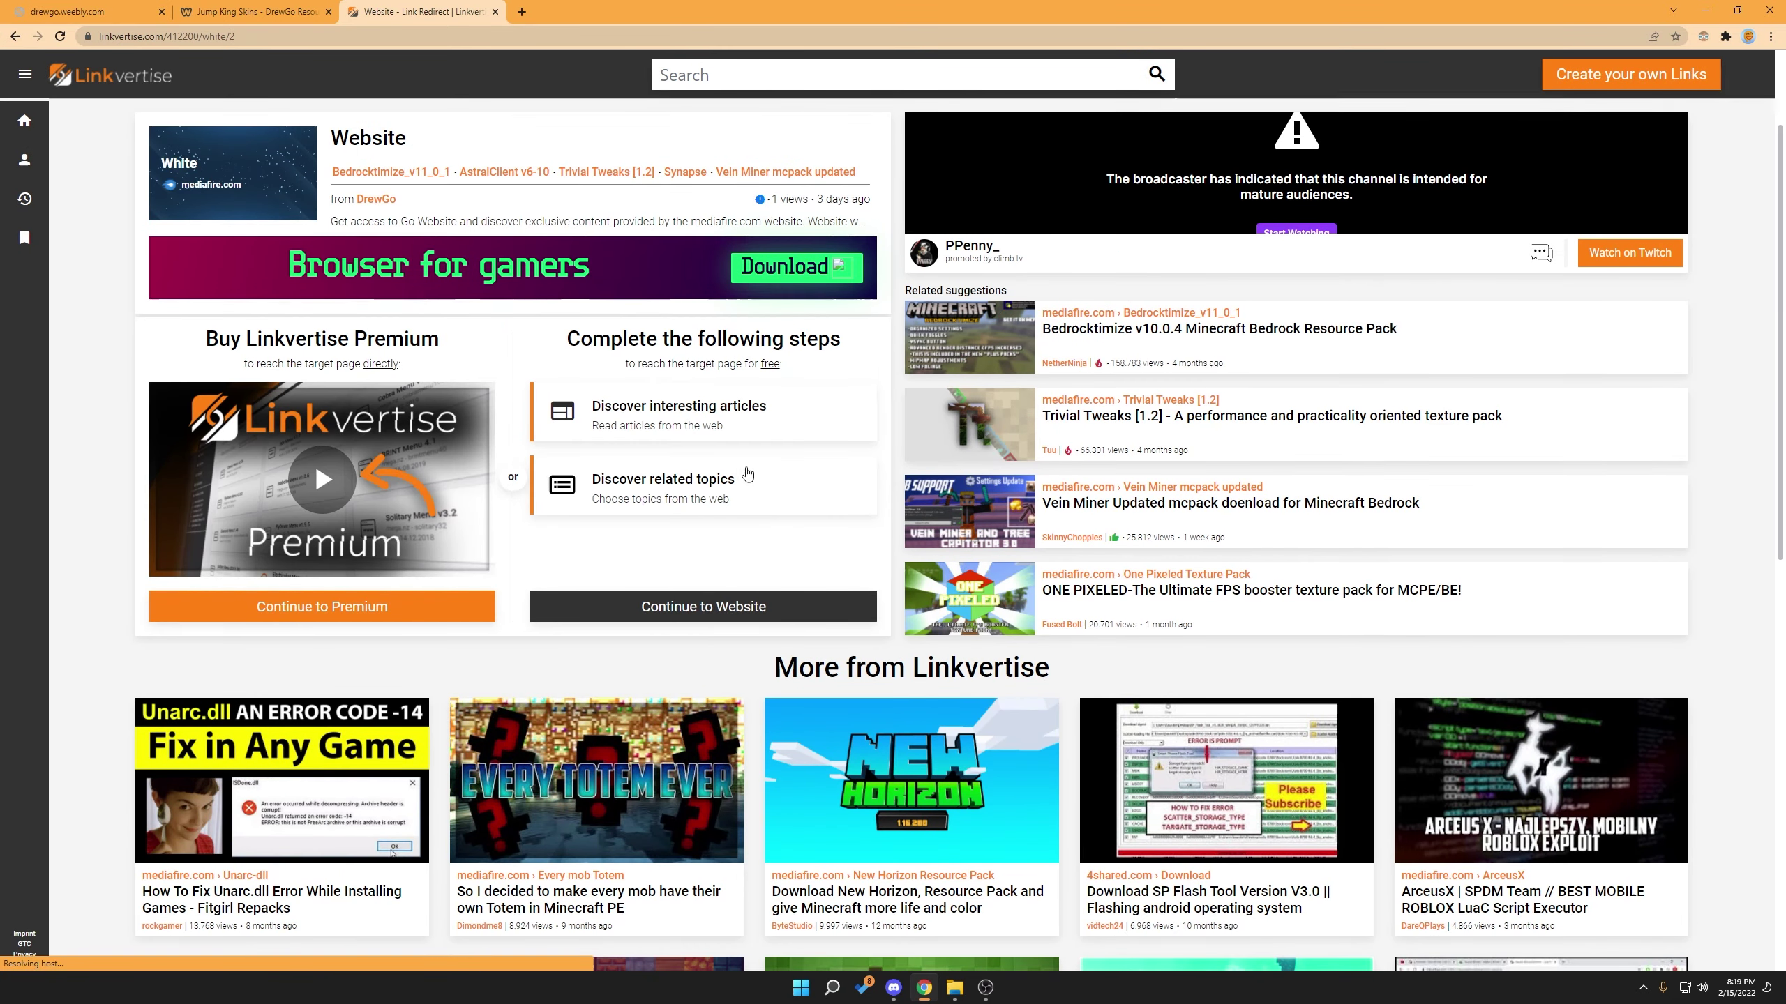
pyautogui.click(727, 425)
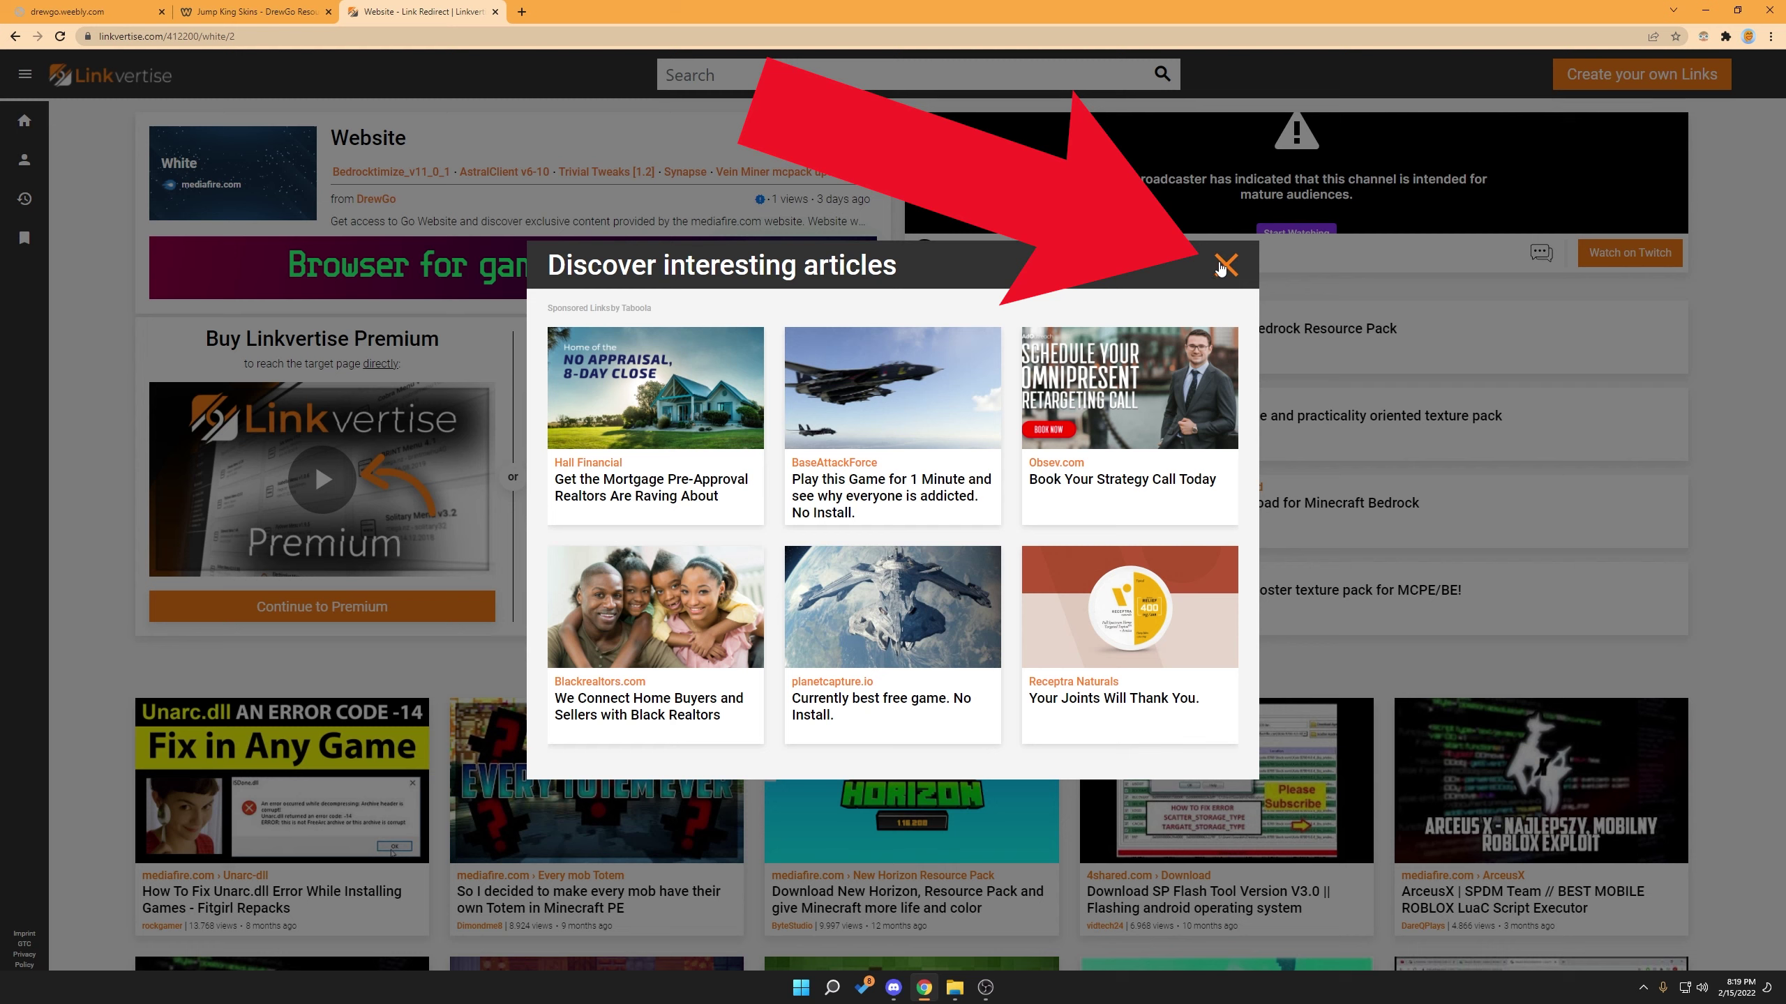
pyautogui.click(1213, 266)
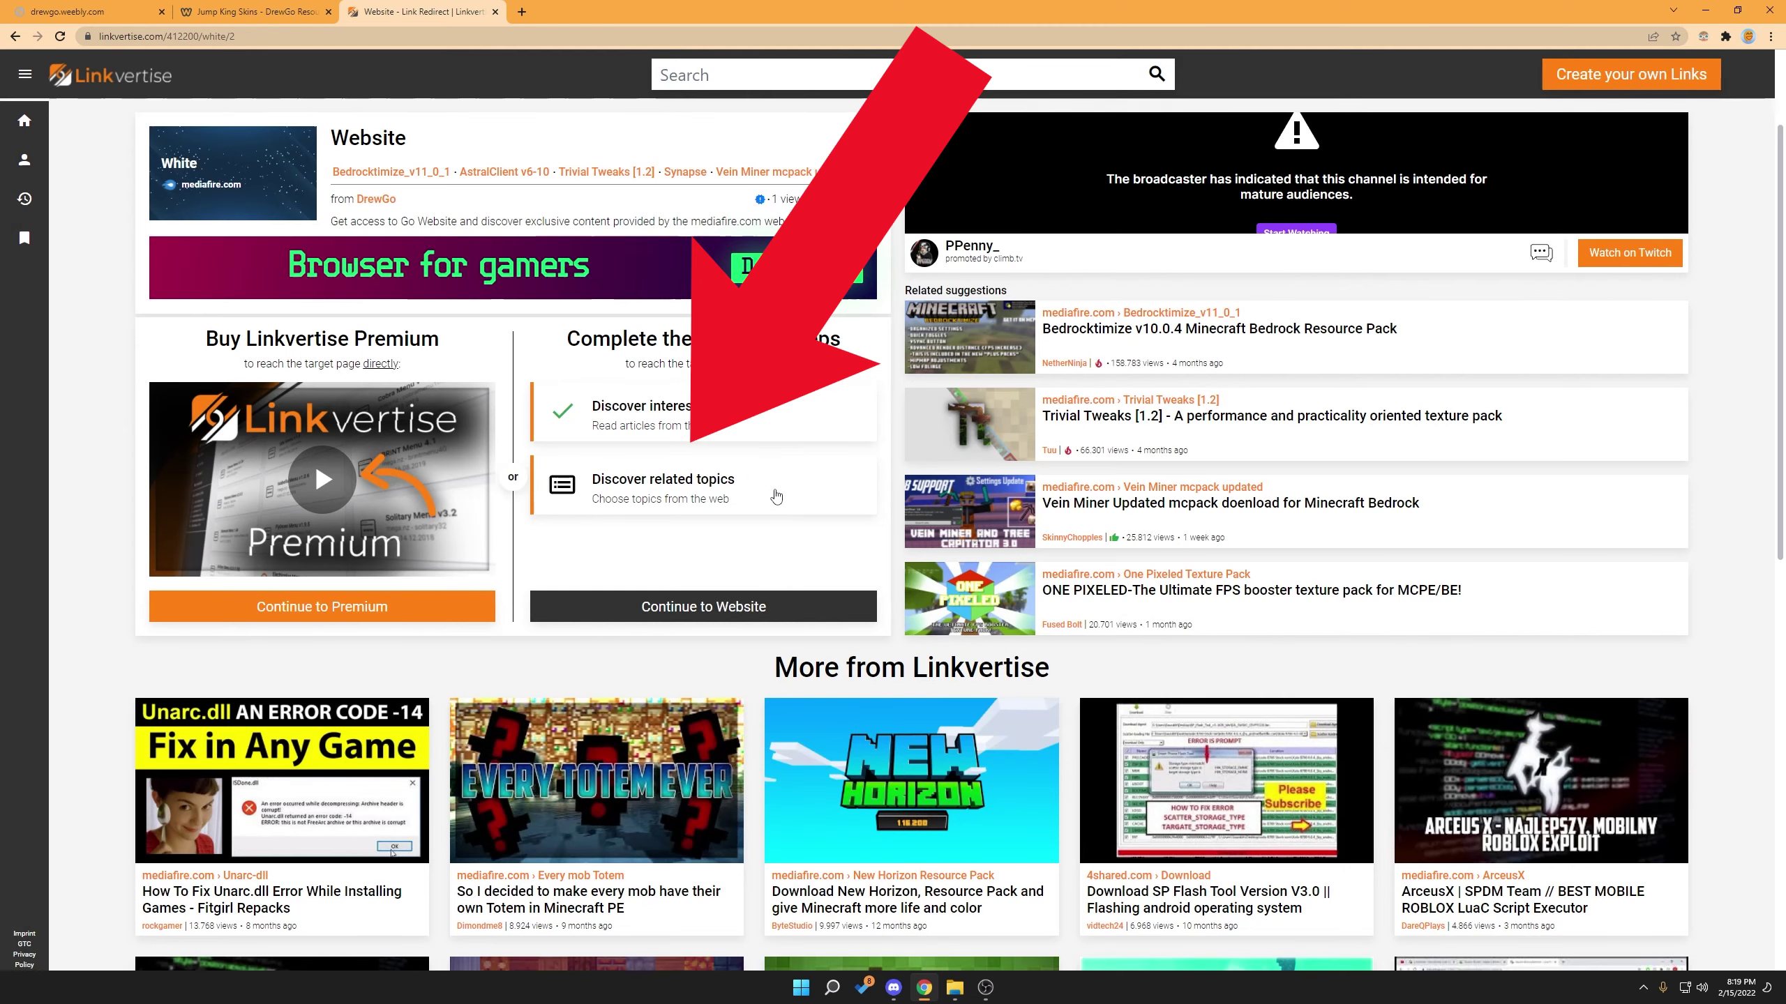
pyautogui.click(777, 491)
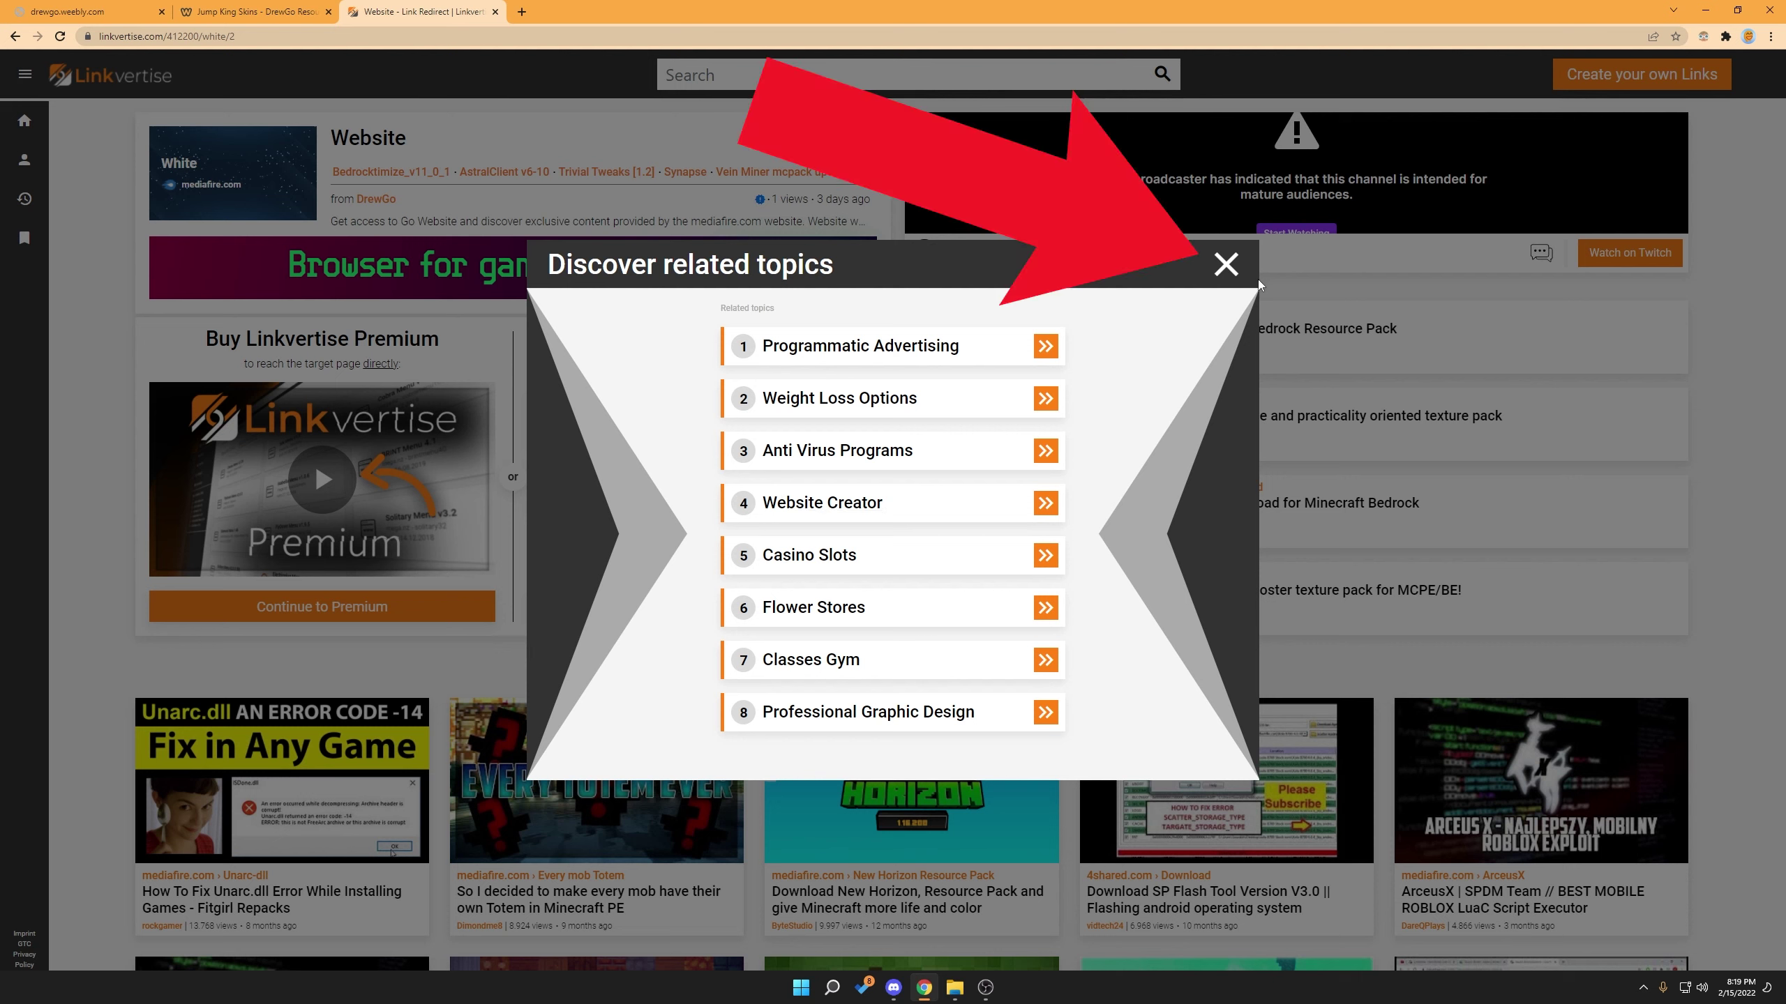
pyautogui.click(1227, 265)
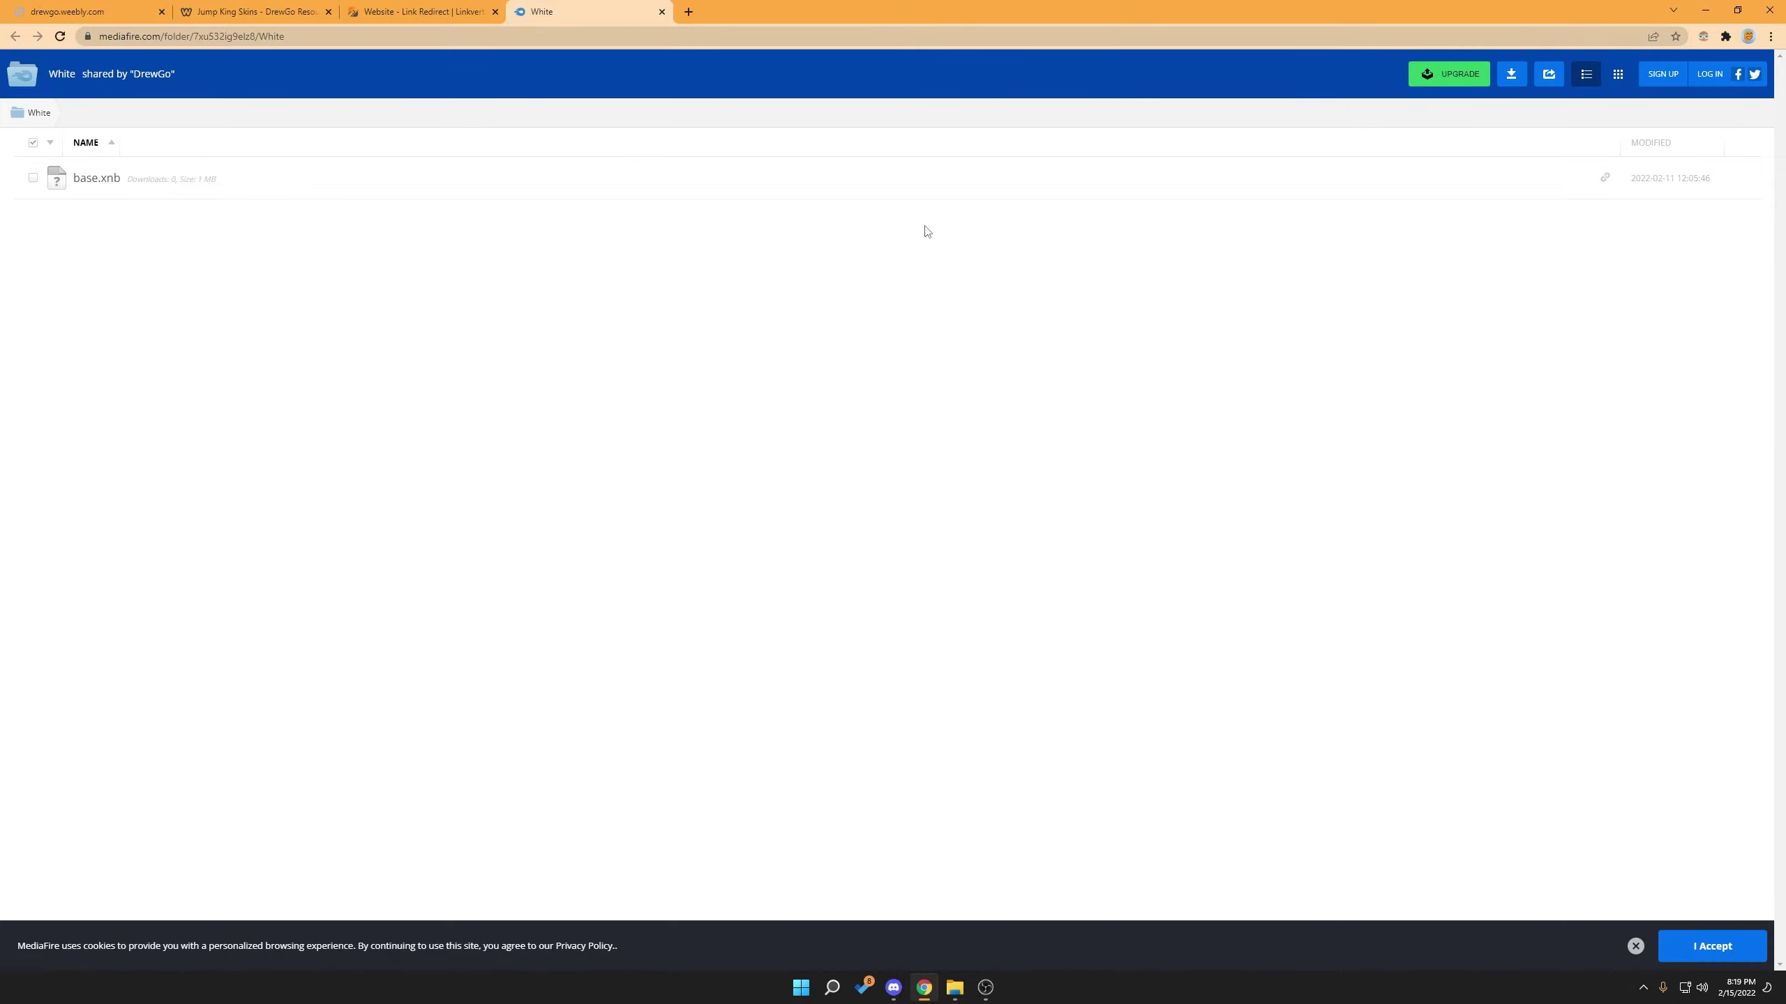
# - Download base.xnb (1.22MB) from the MediaFire White folder, then launch File Explorer
pyautogui.click(567, 185)
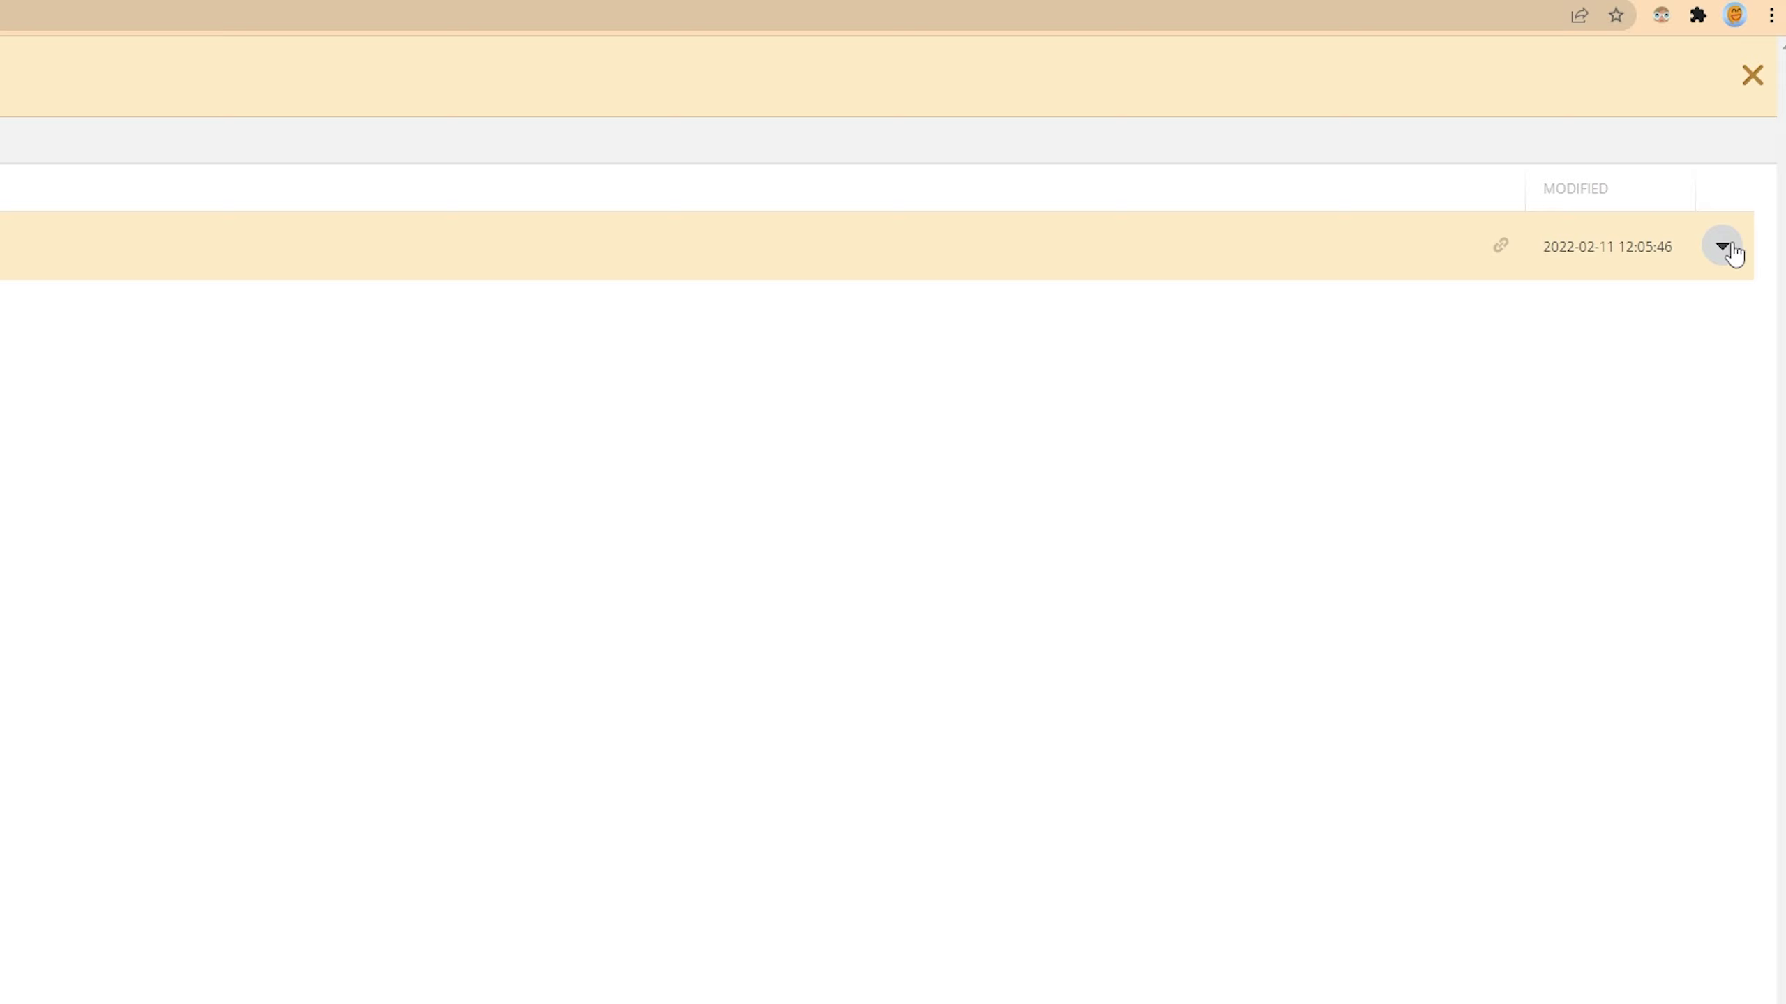
pyautogui.click(1741, 178)
pyautogui.click(1585, 654)
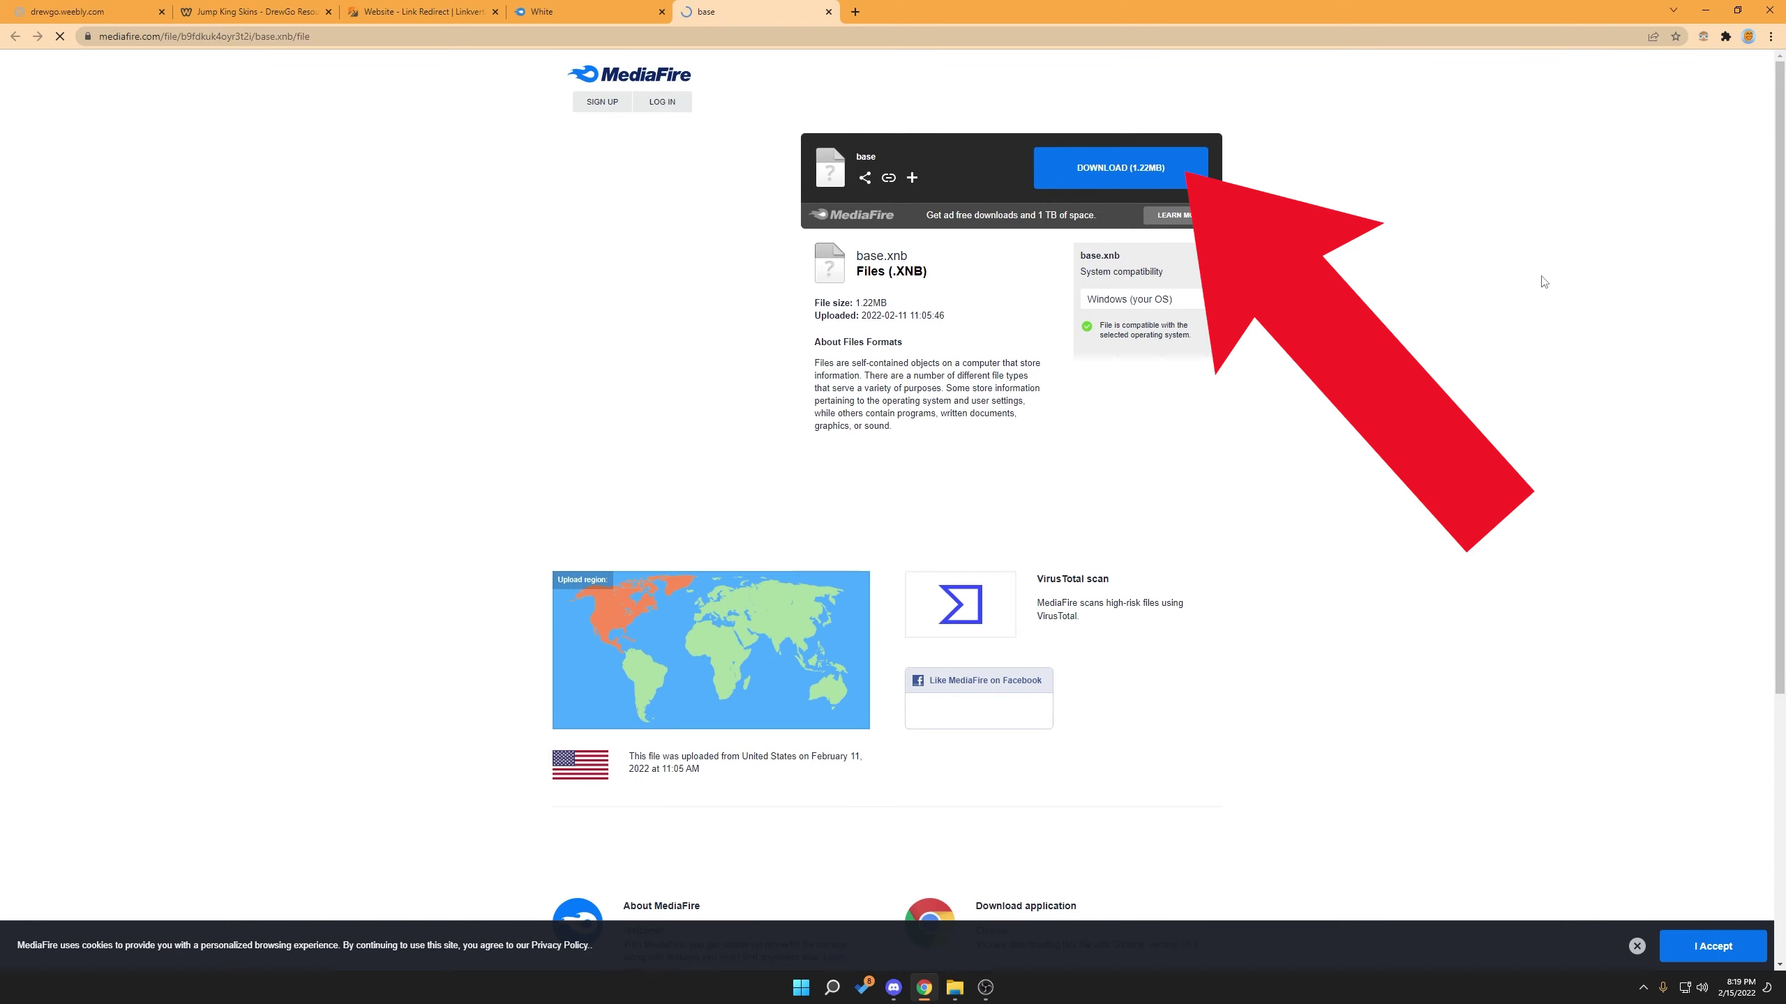
pyautogui.click(1136, 168)
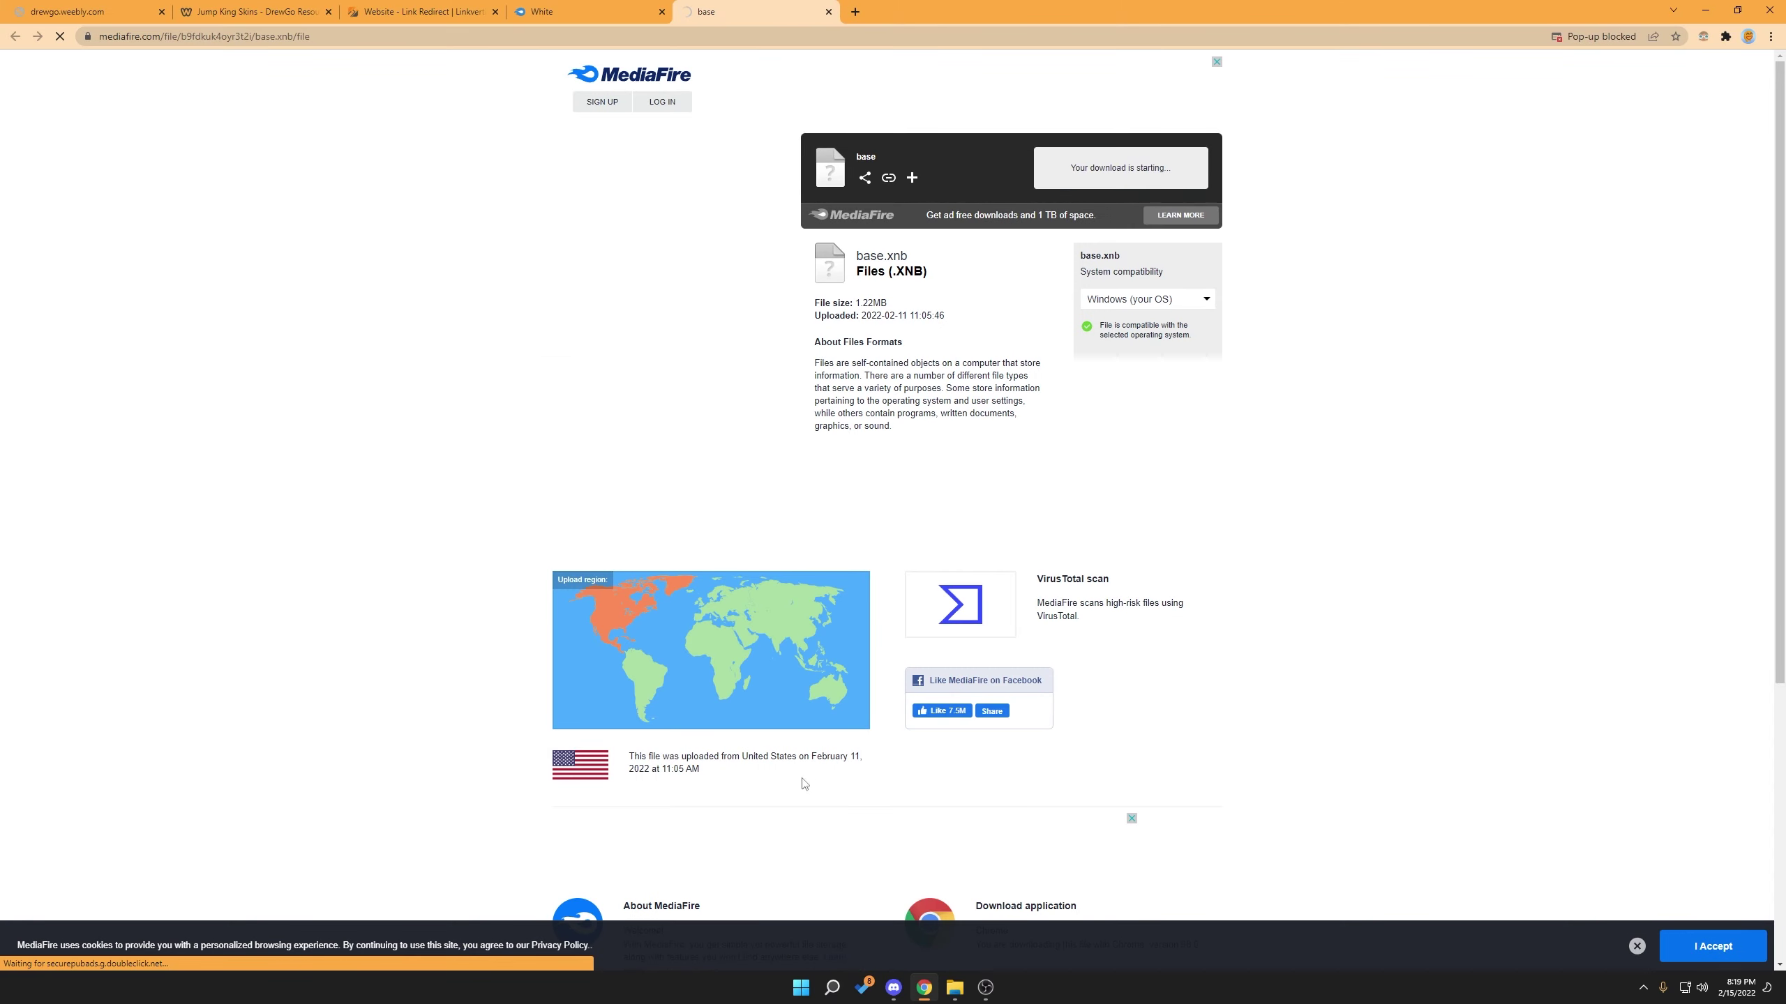
pyautogui.click(800, 987)
pyautogui.click(1011, 944)
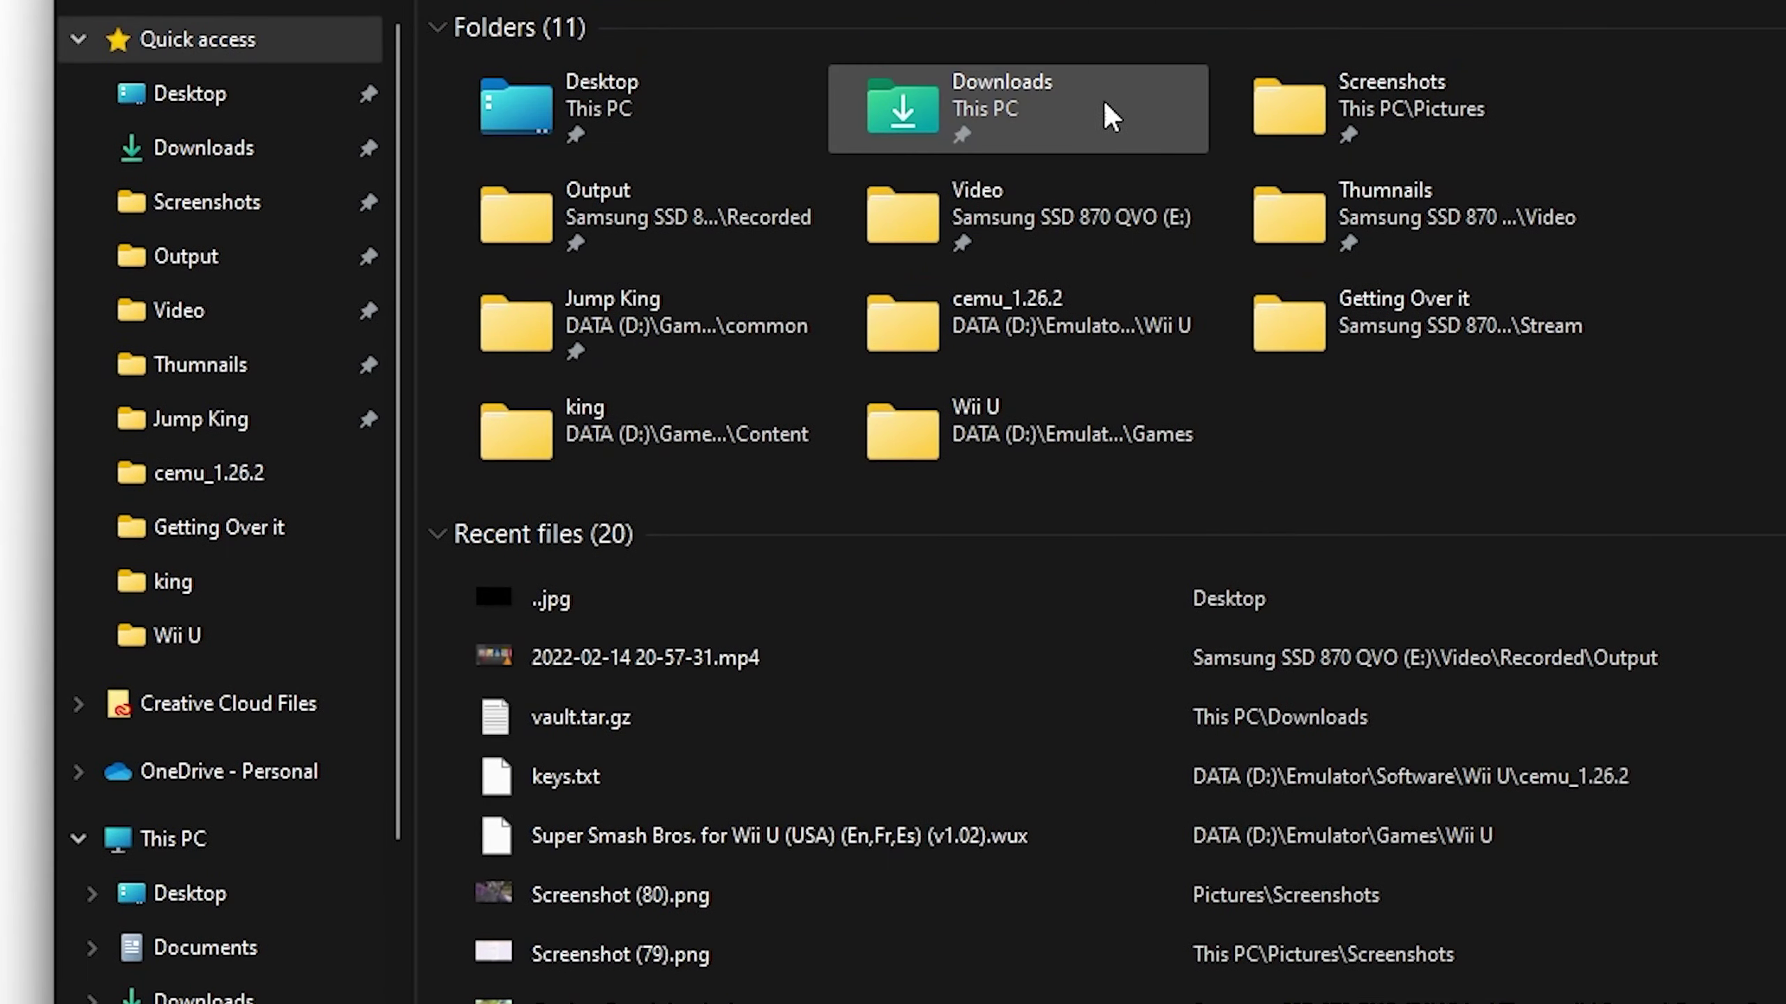
# - Cut the downloaded base.xnb from the Downloads folder with Ctrl+X
pyautogui.doubleClick(1105, 105)
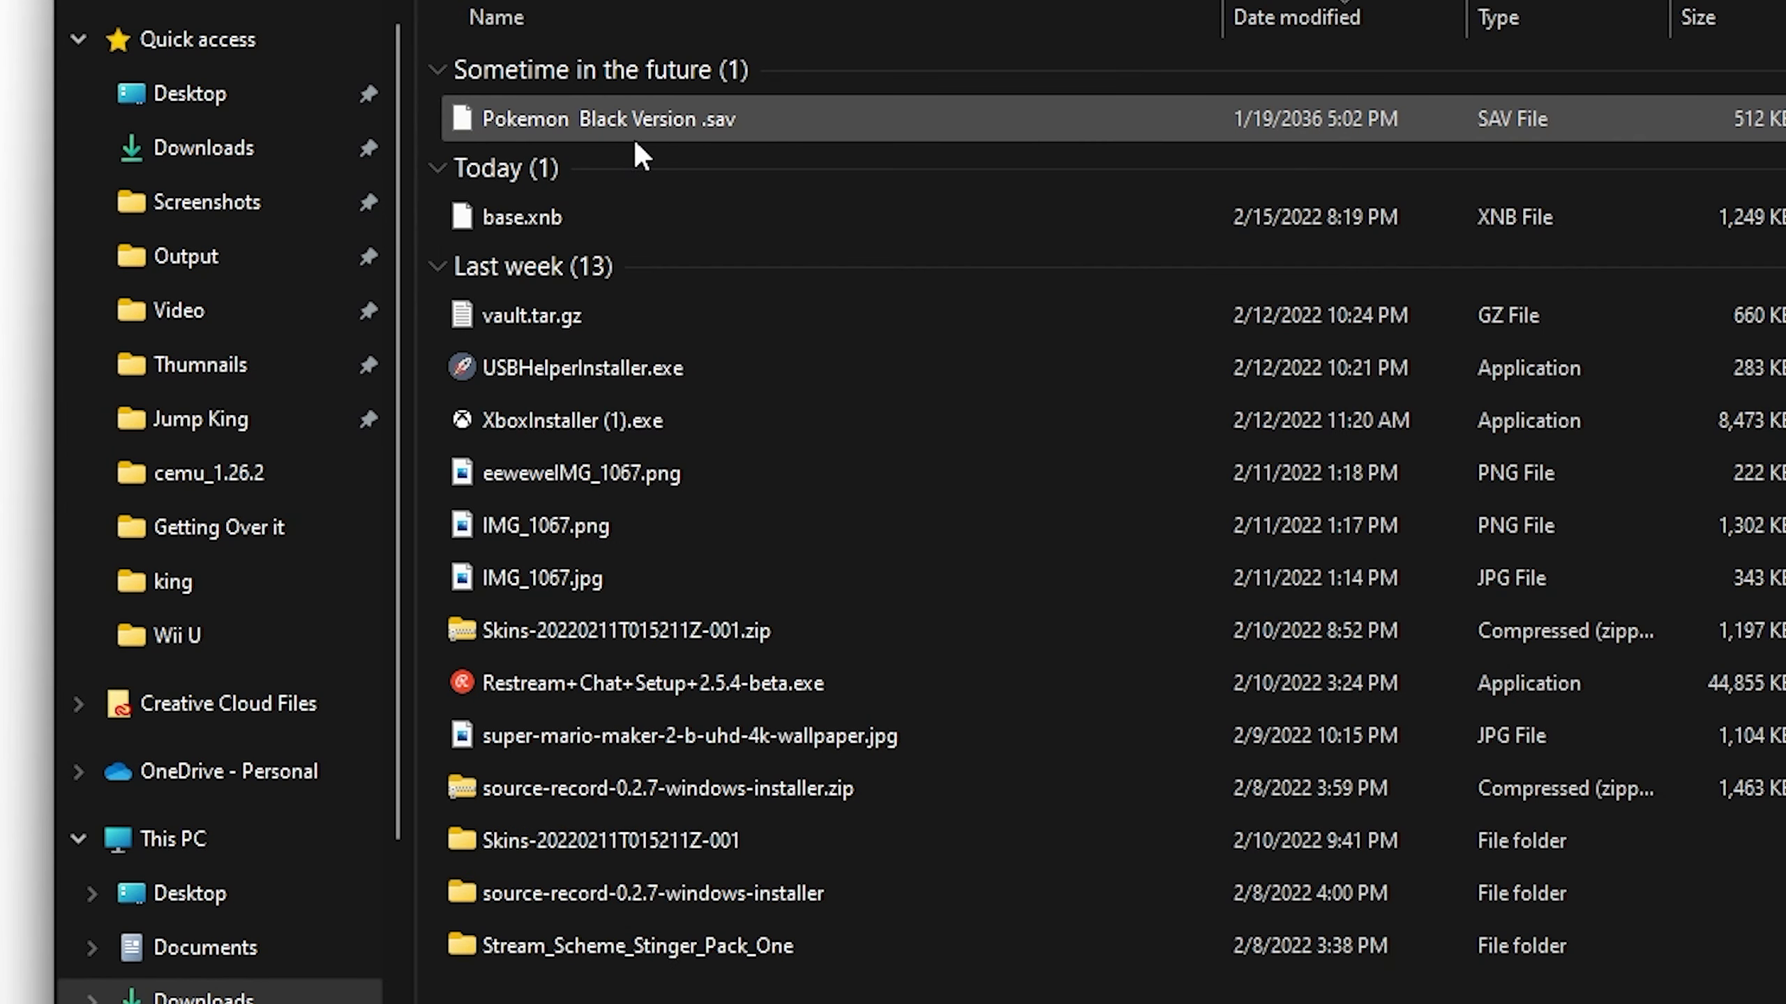
pyautogui.click(599, 214)
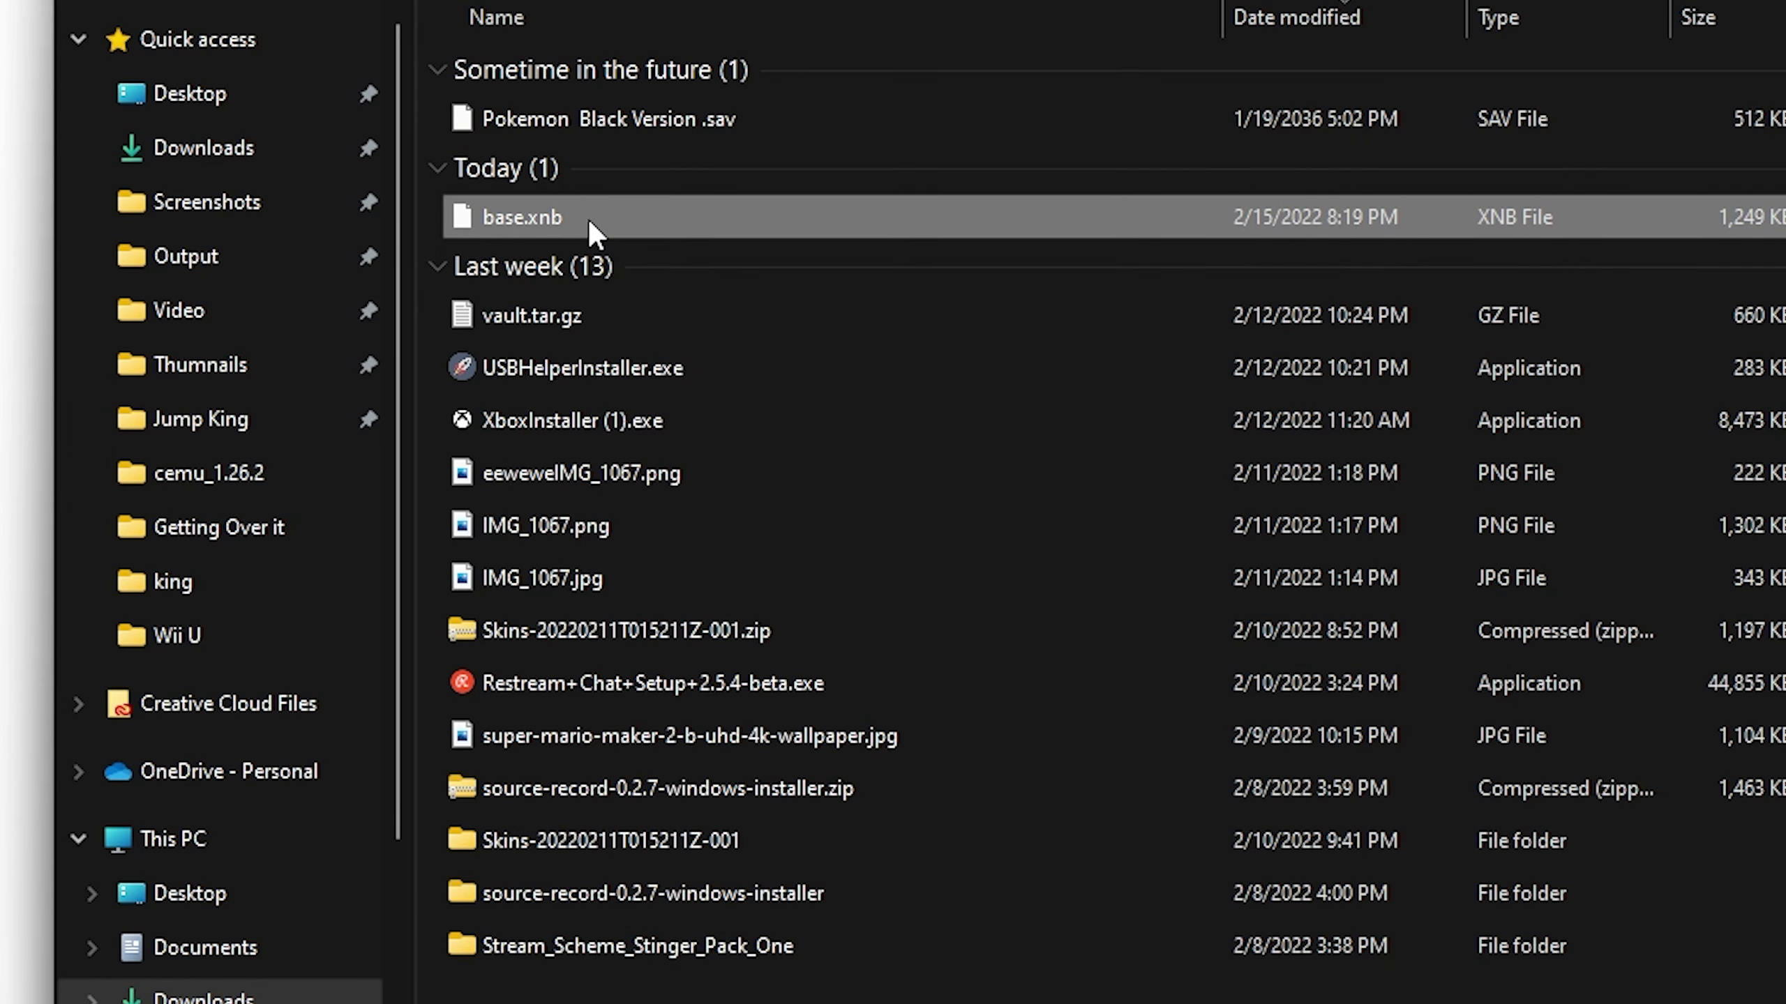
pyautogui.hotkey('ctrl', 'x')
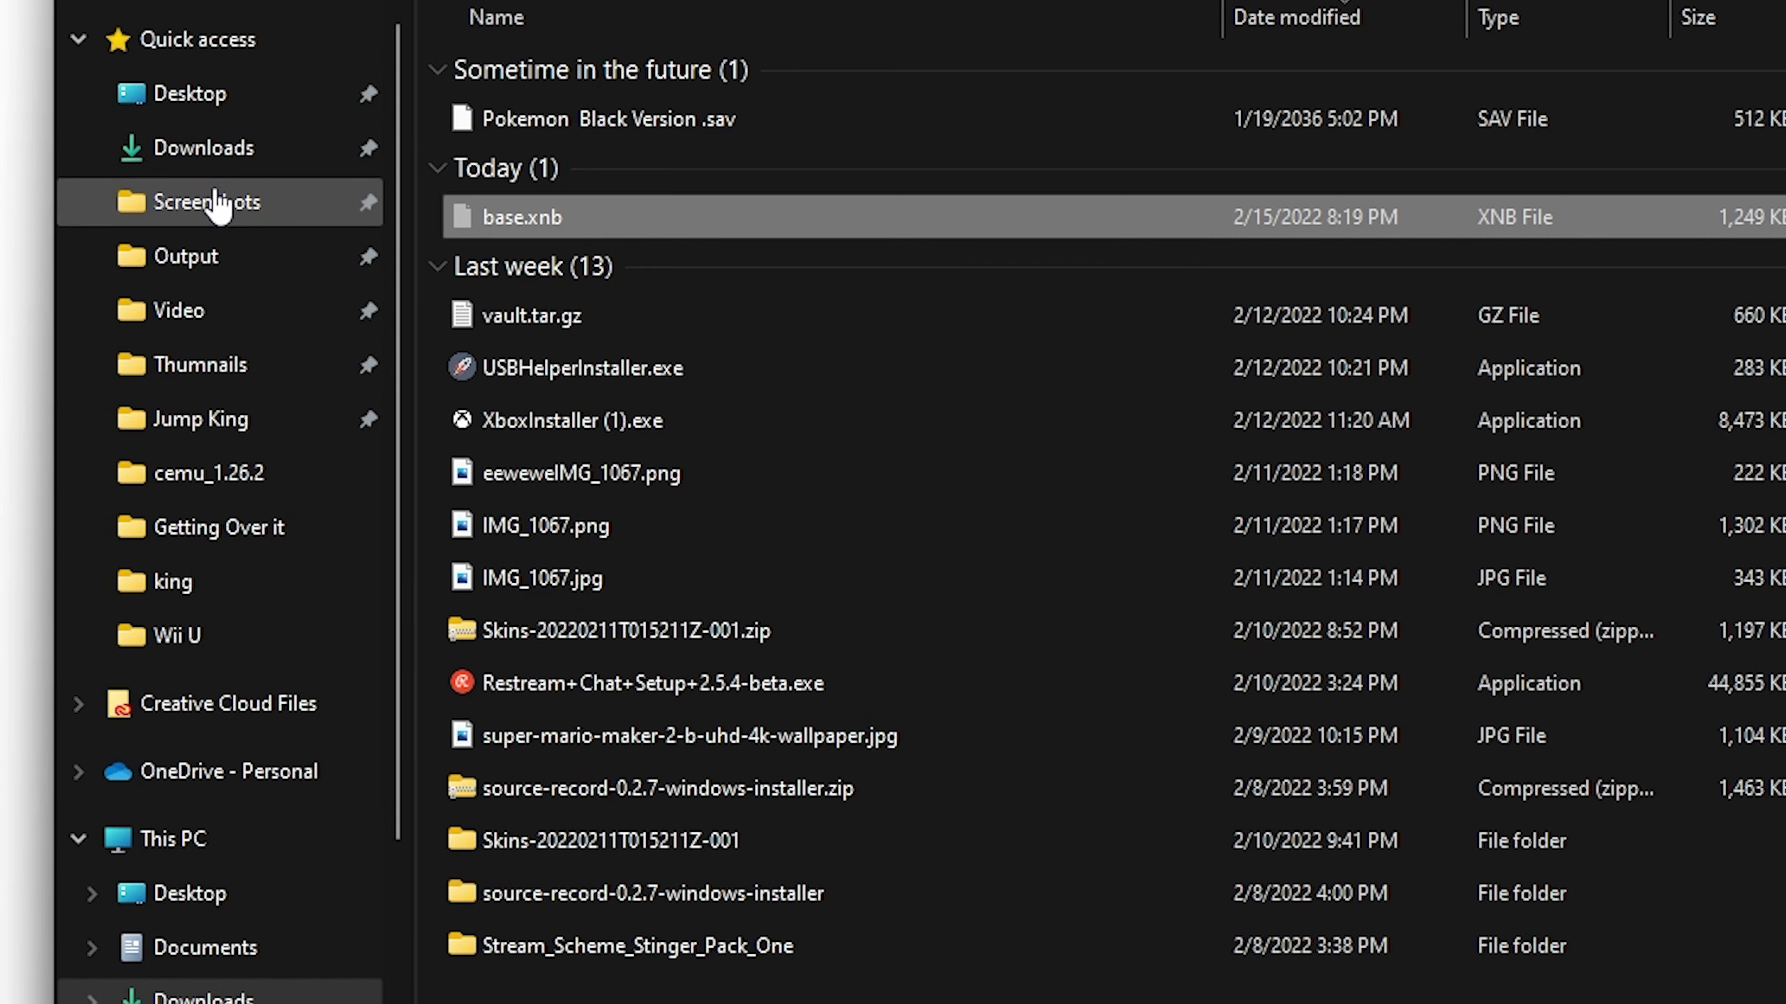
# - Launch Steam by searching 'steam' from the Start menu
pyautogui.press('super')
pyautogui.write('st')
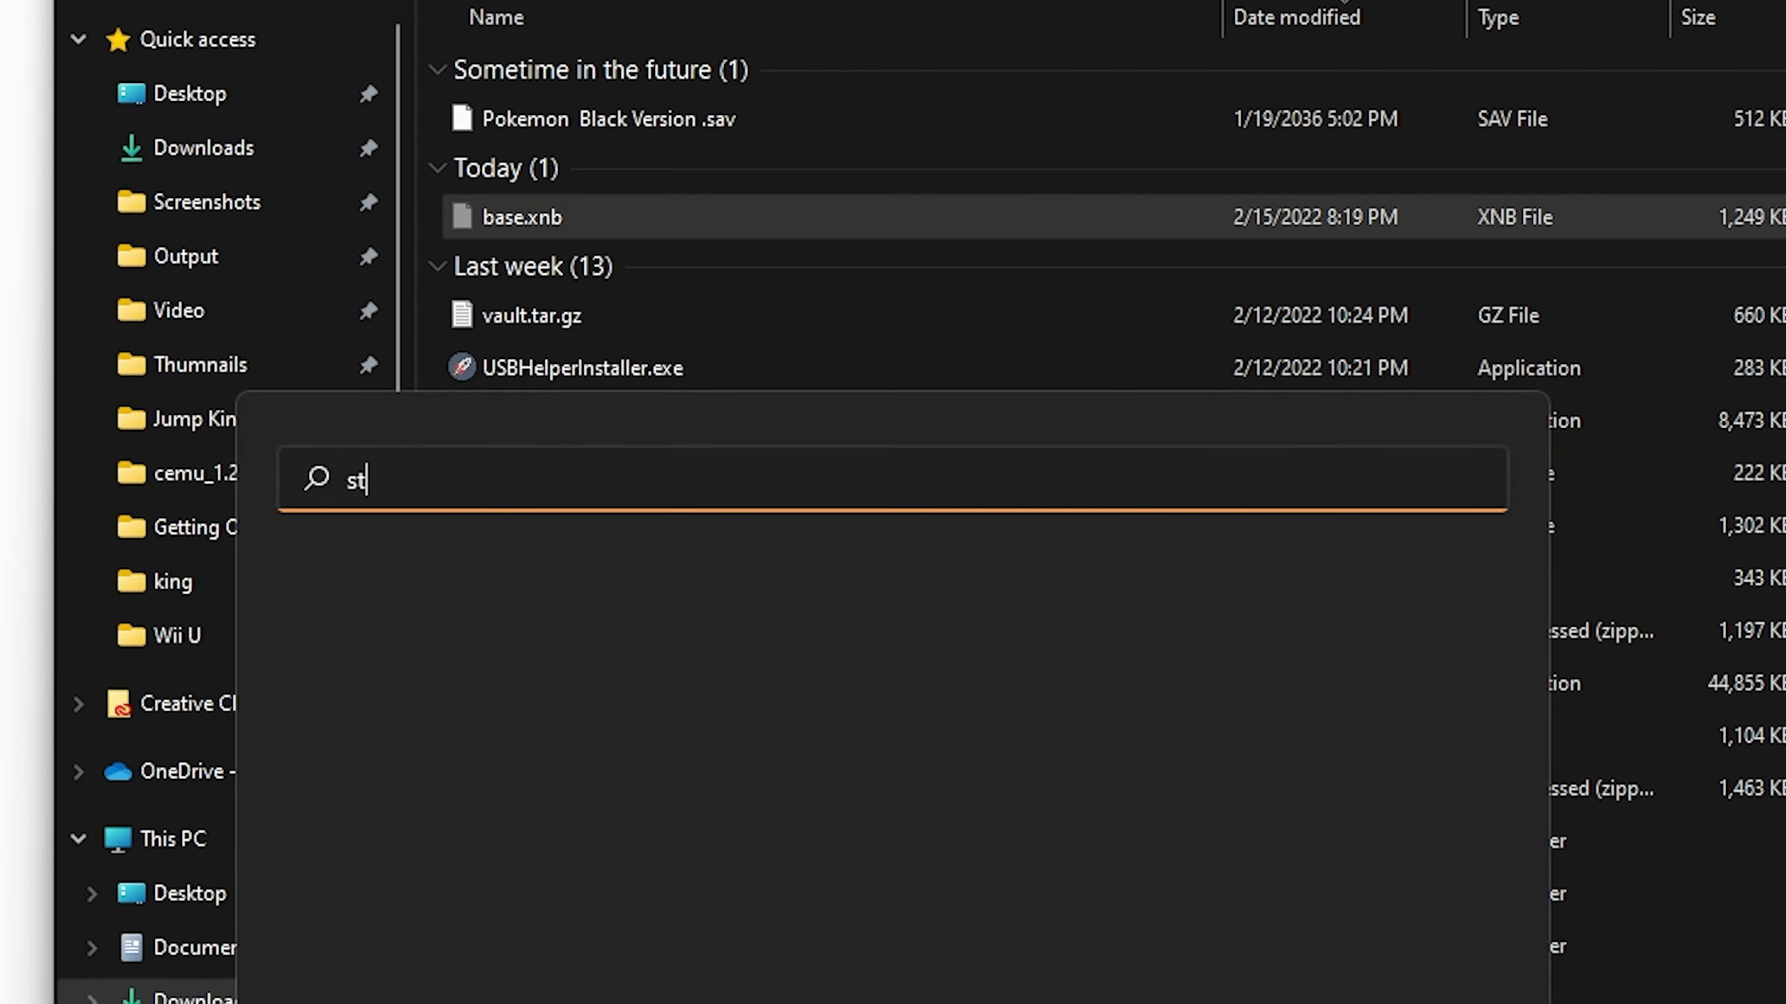
pyautogui.write('eam')
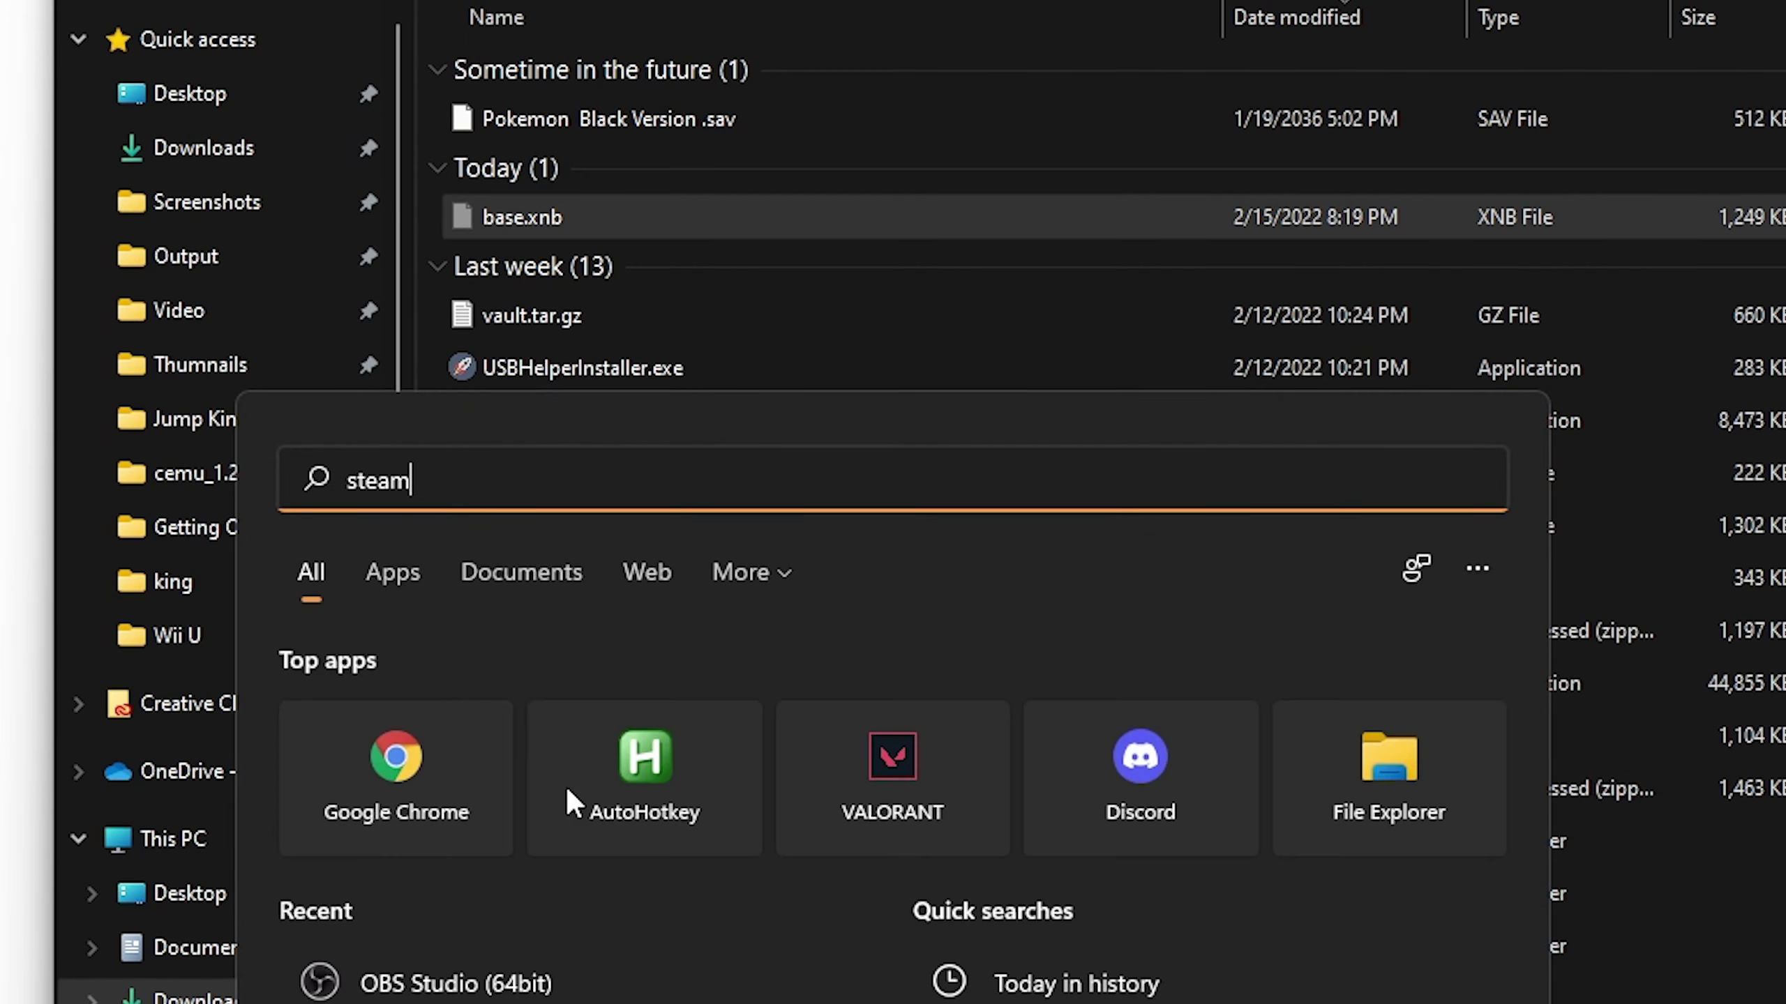
pyautogui.click(576, 763)
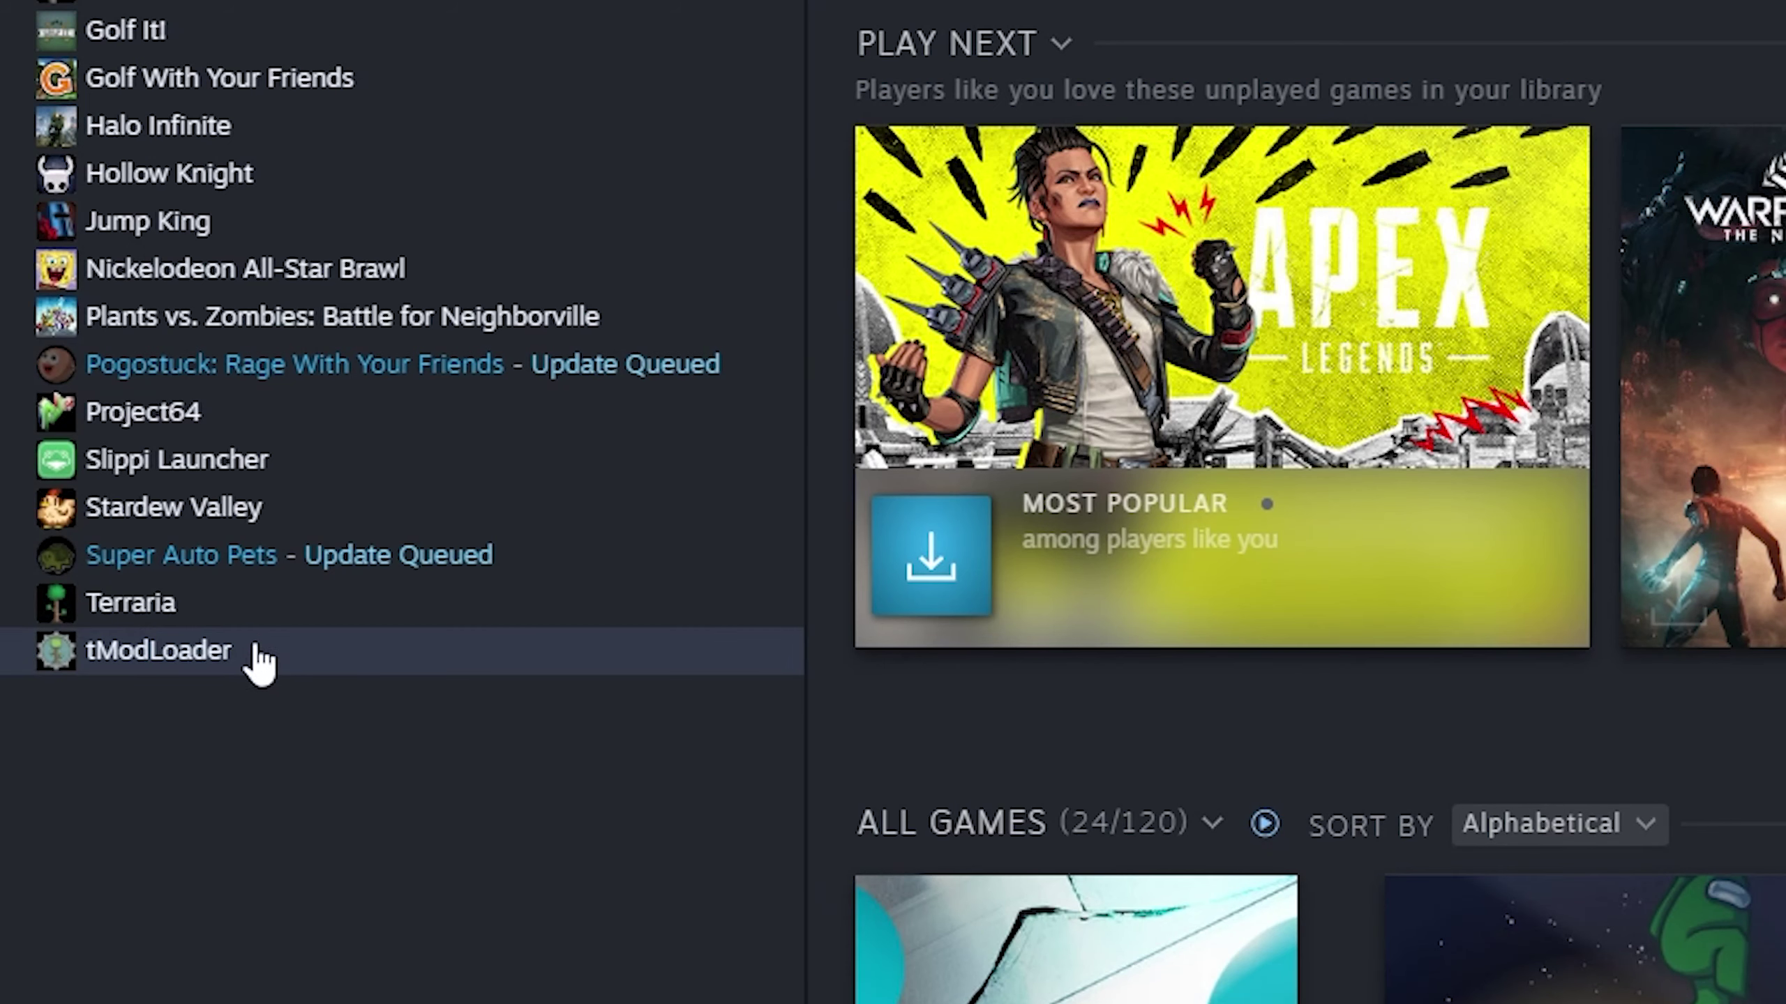
# - Browse Jump King's local files via Manage in the Steam library
pyautogui.rightClick(169, 235)
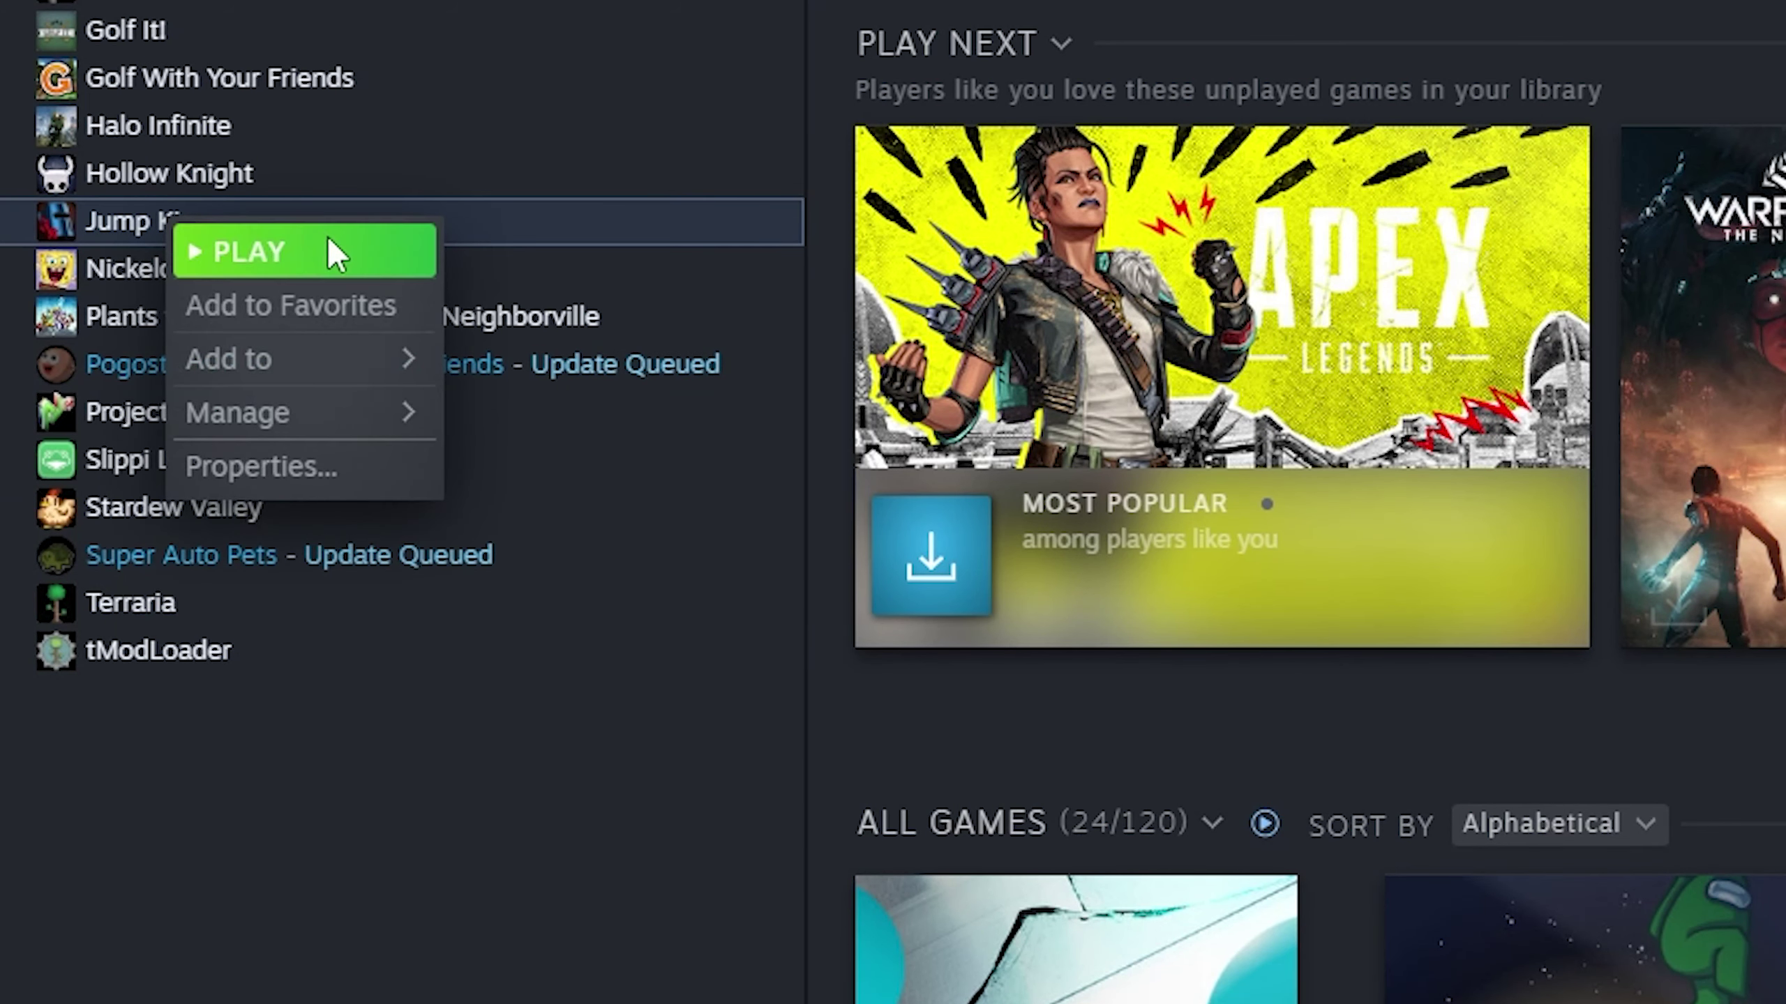
pyautogui.moveTo(355, 422)
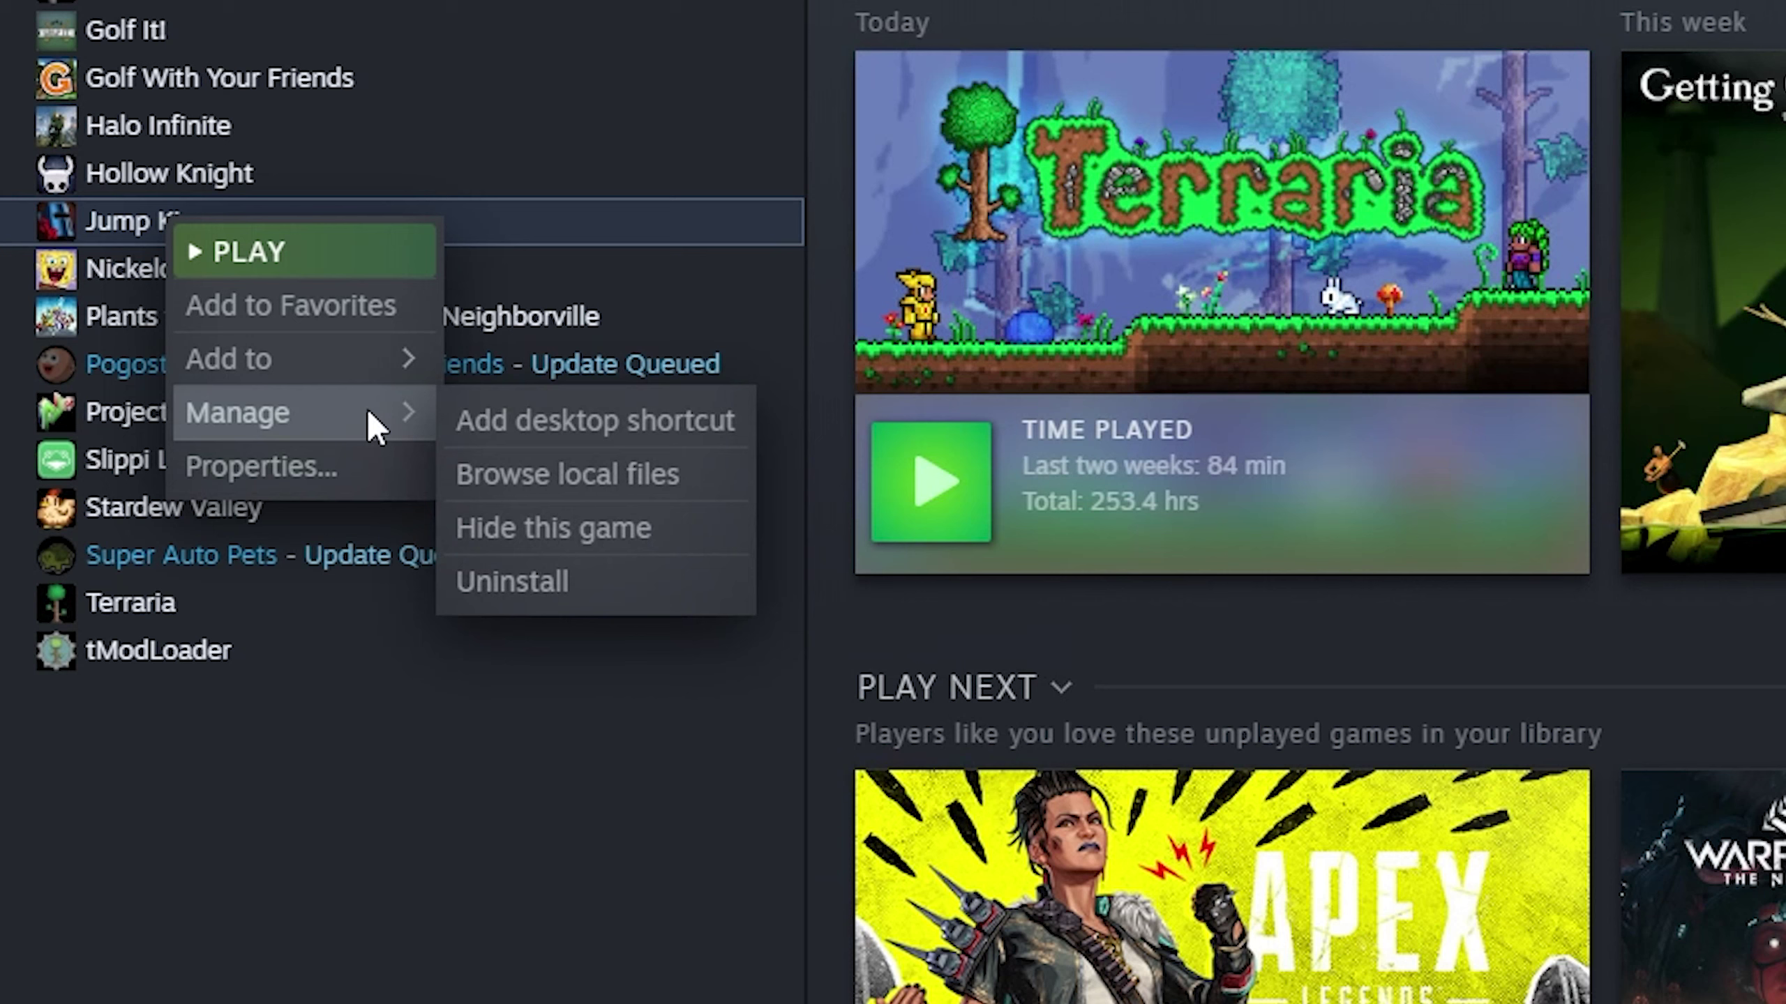
pyautogui.click(532, 464)
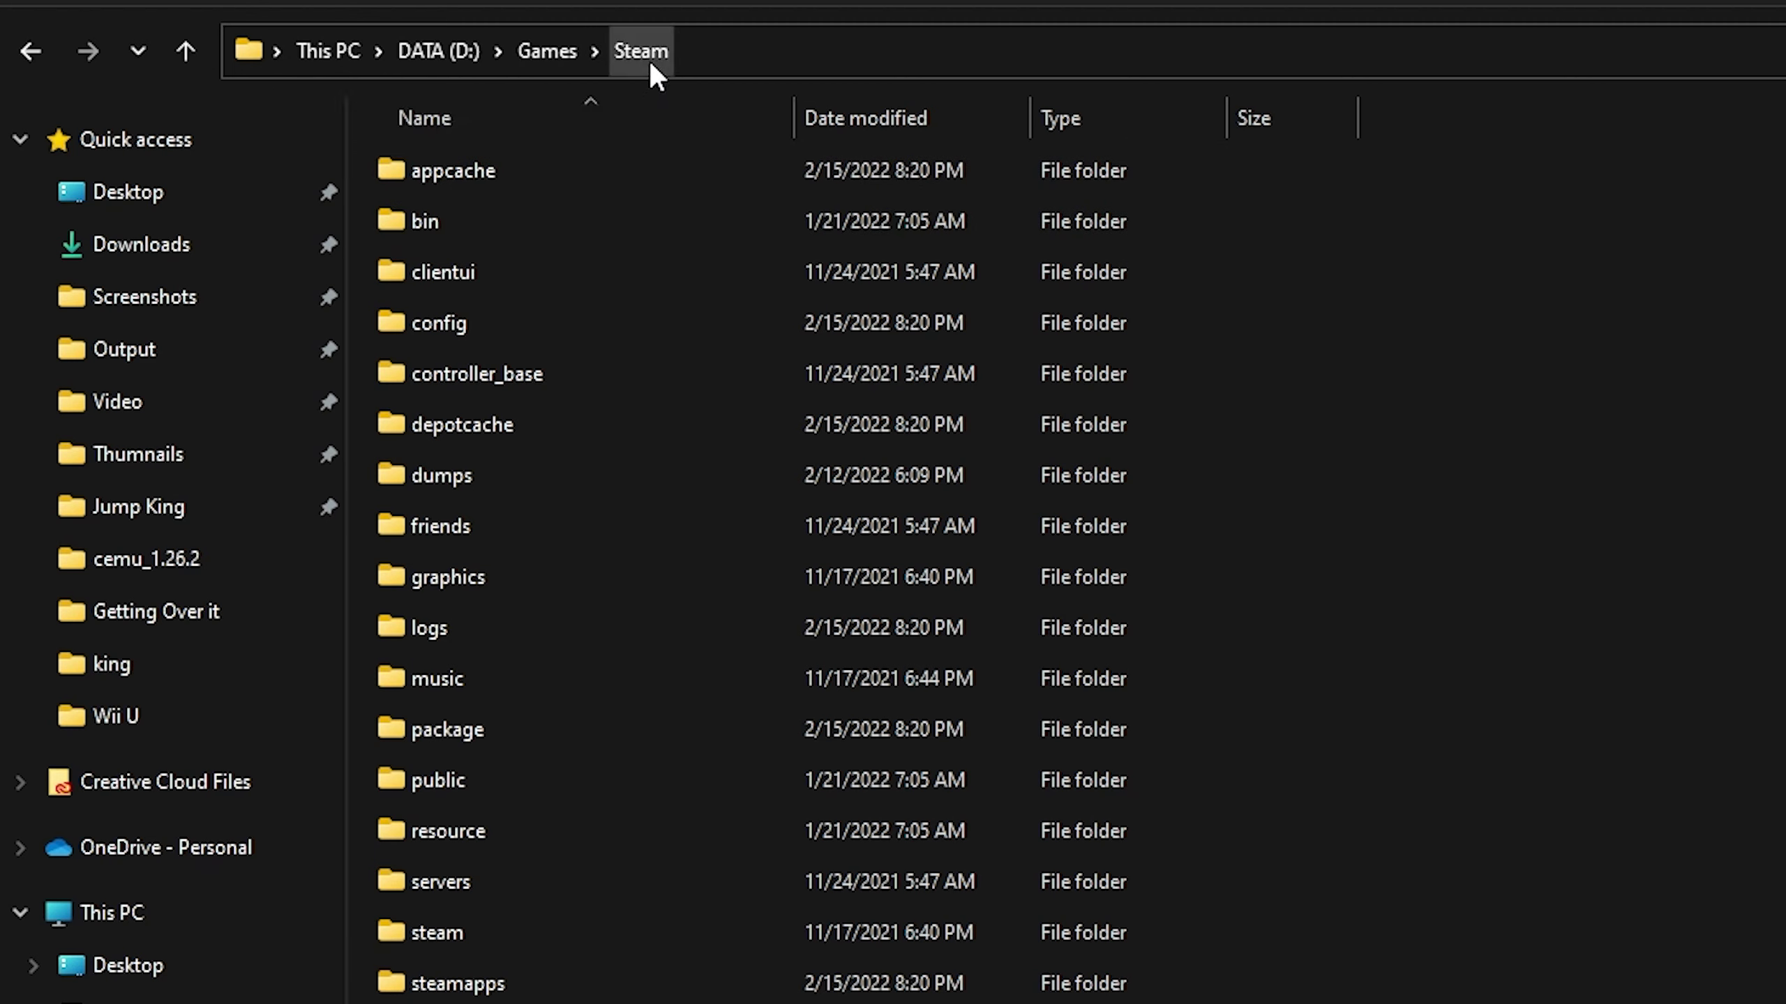
# - Navigate to steamapps > common > Jump King > Content > king
pyautogui.doubleClick(457, 983)
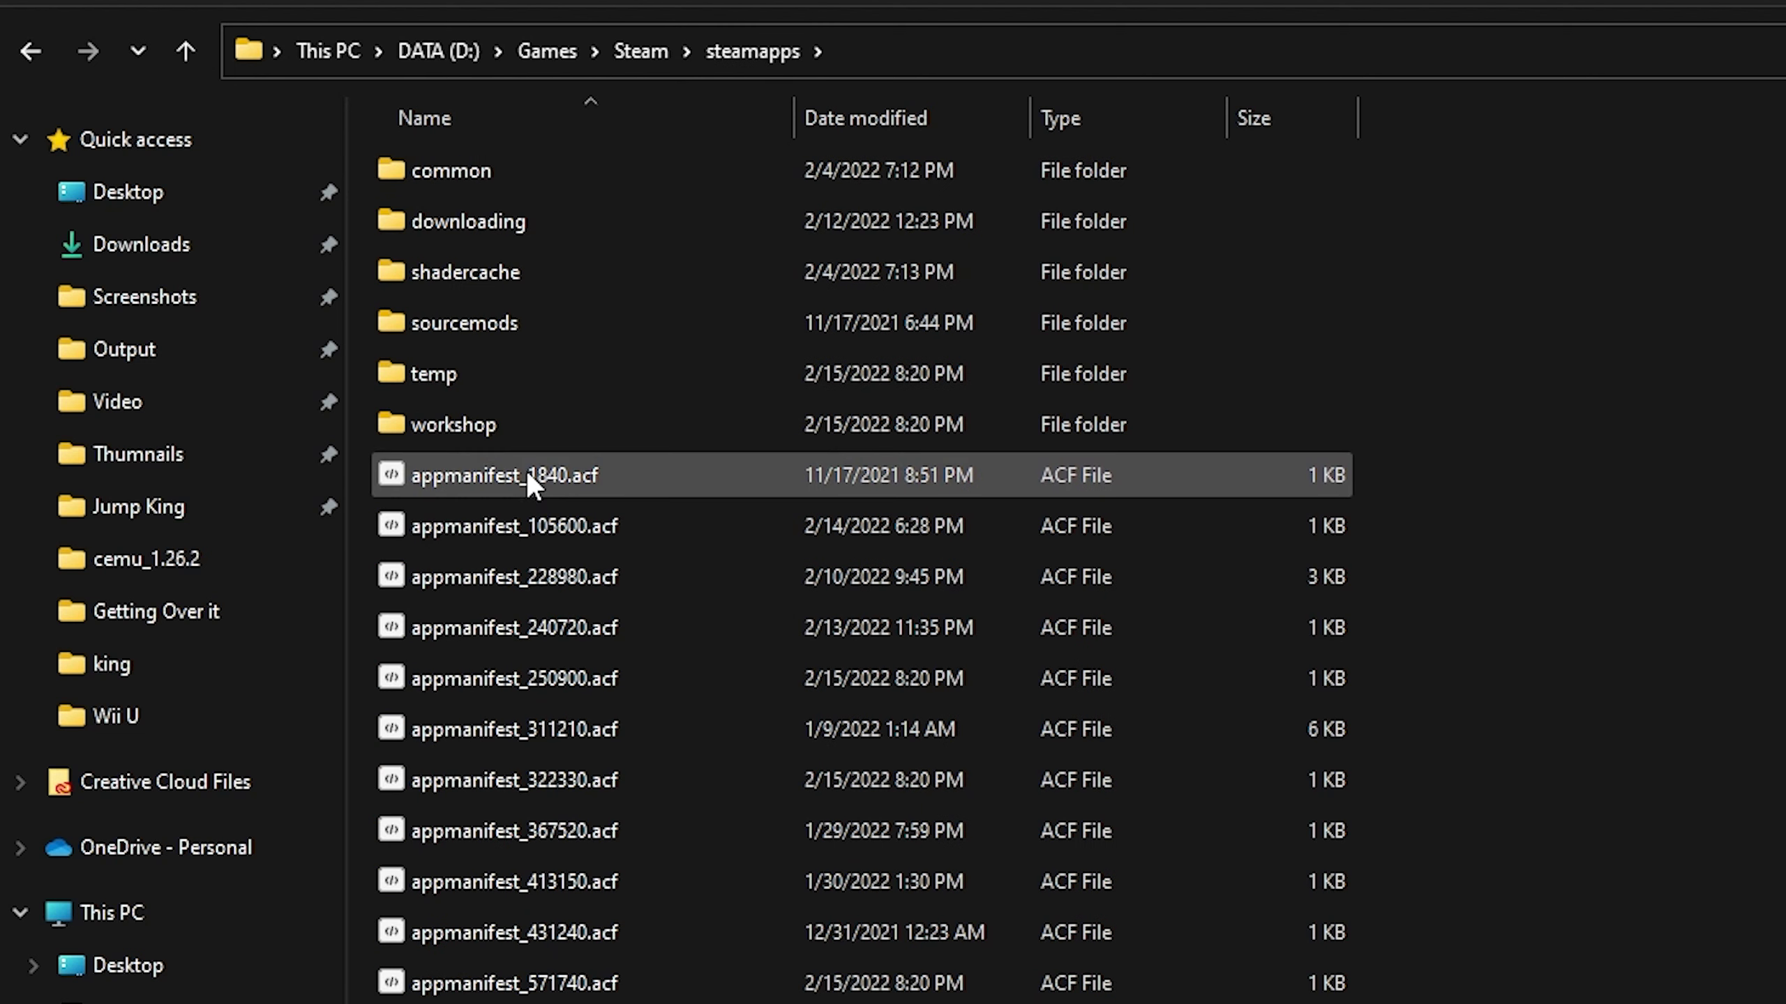
pyautogui.doubleClick(486, 172)
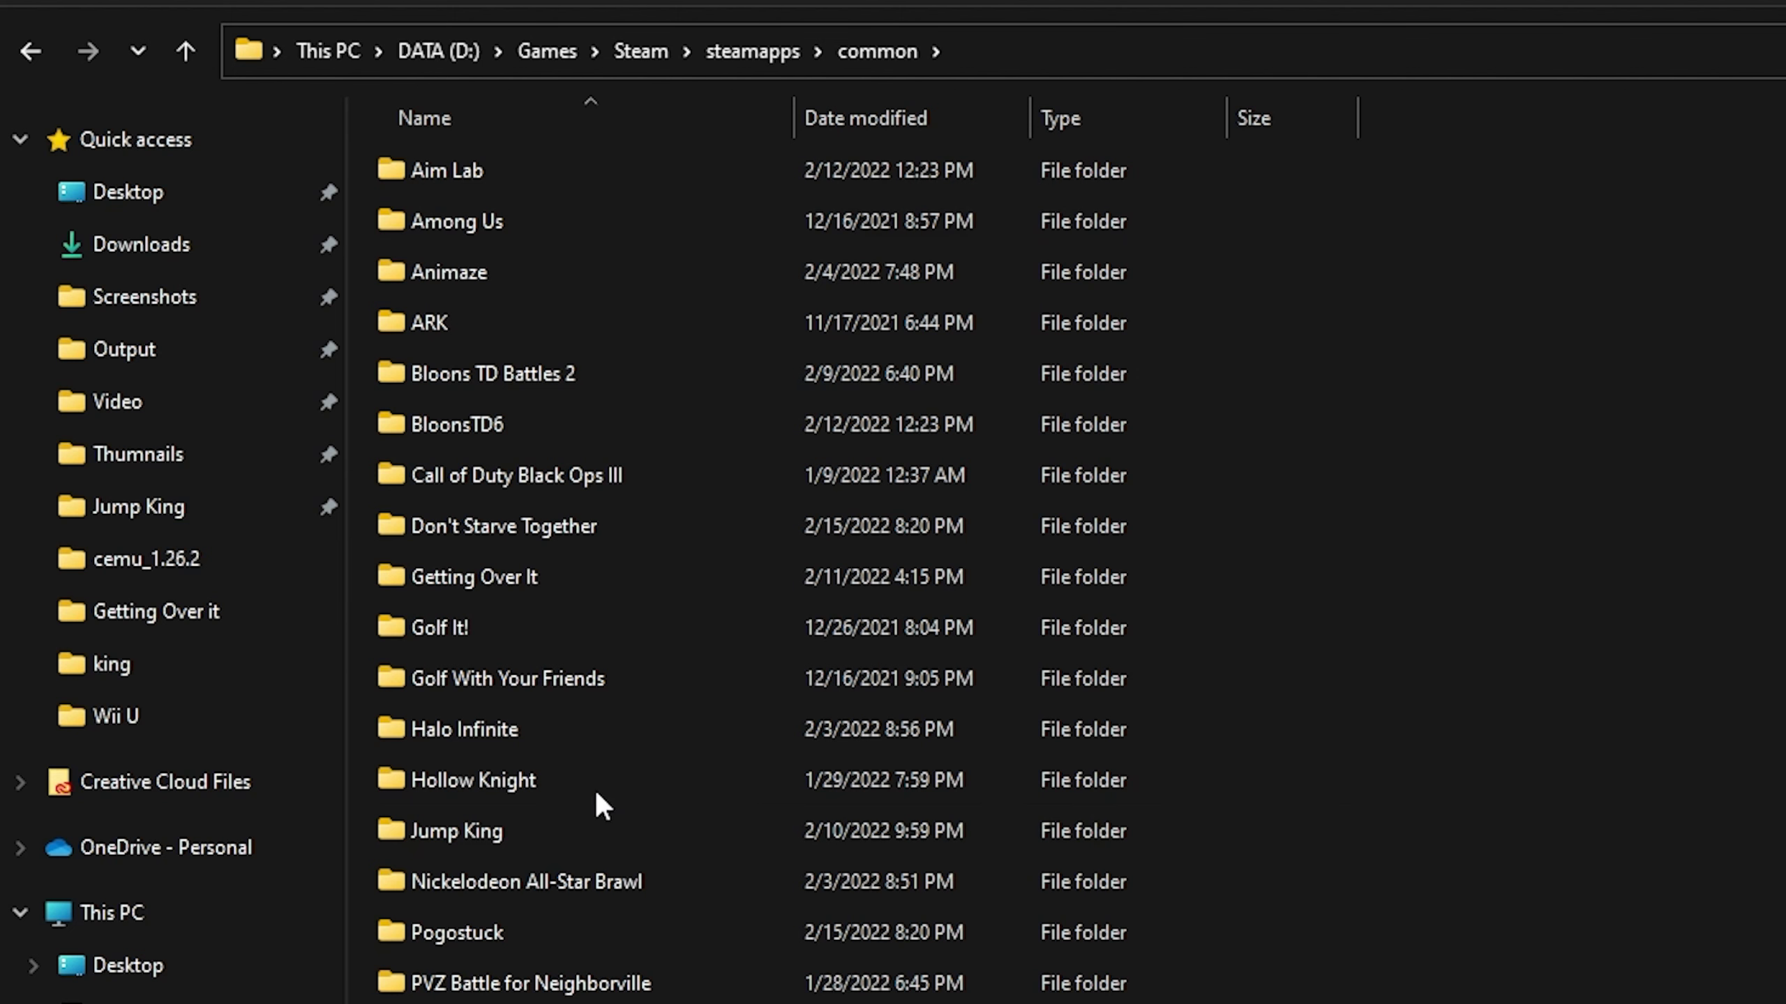
pyautogui.doubleClick(595, 830)
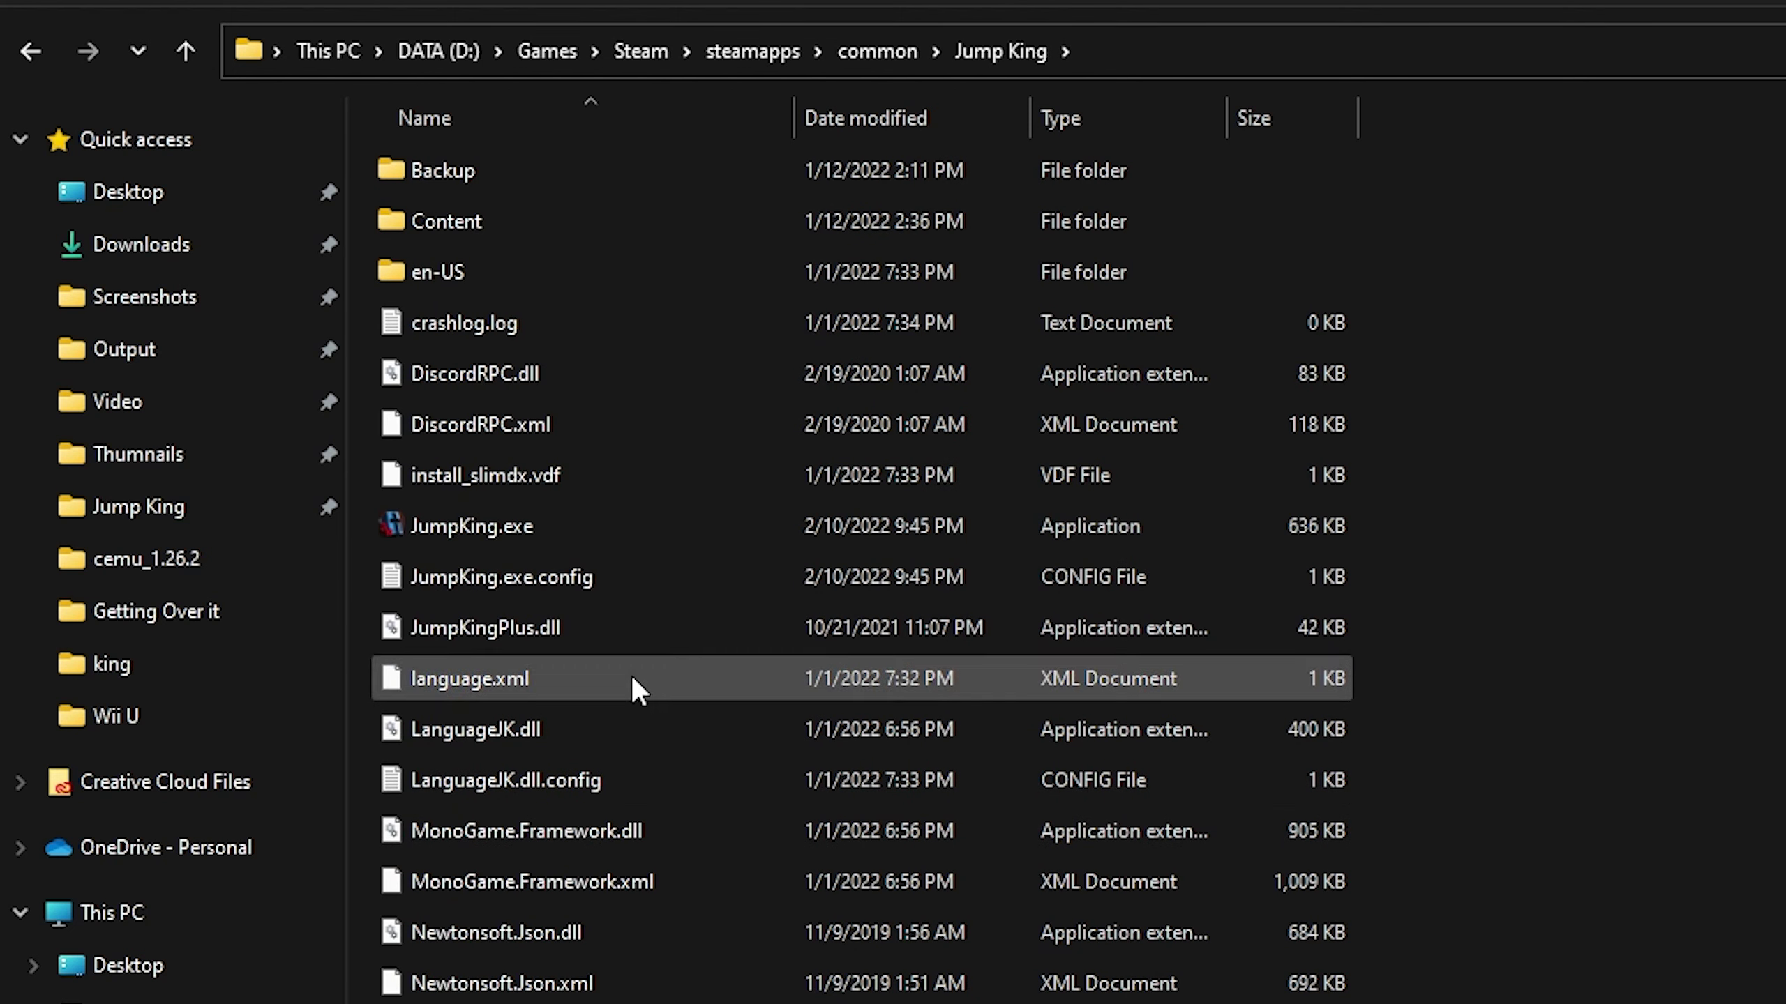
pyautogui.doubleClick(594, 221)
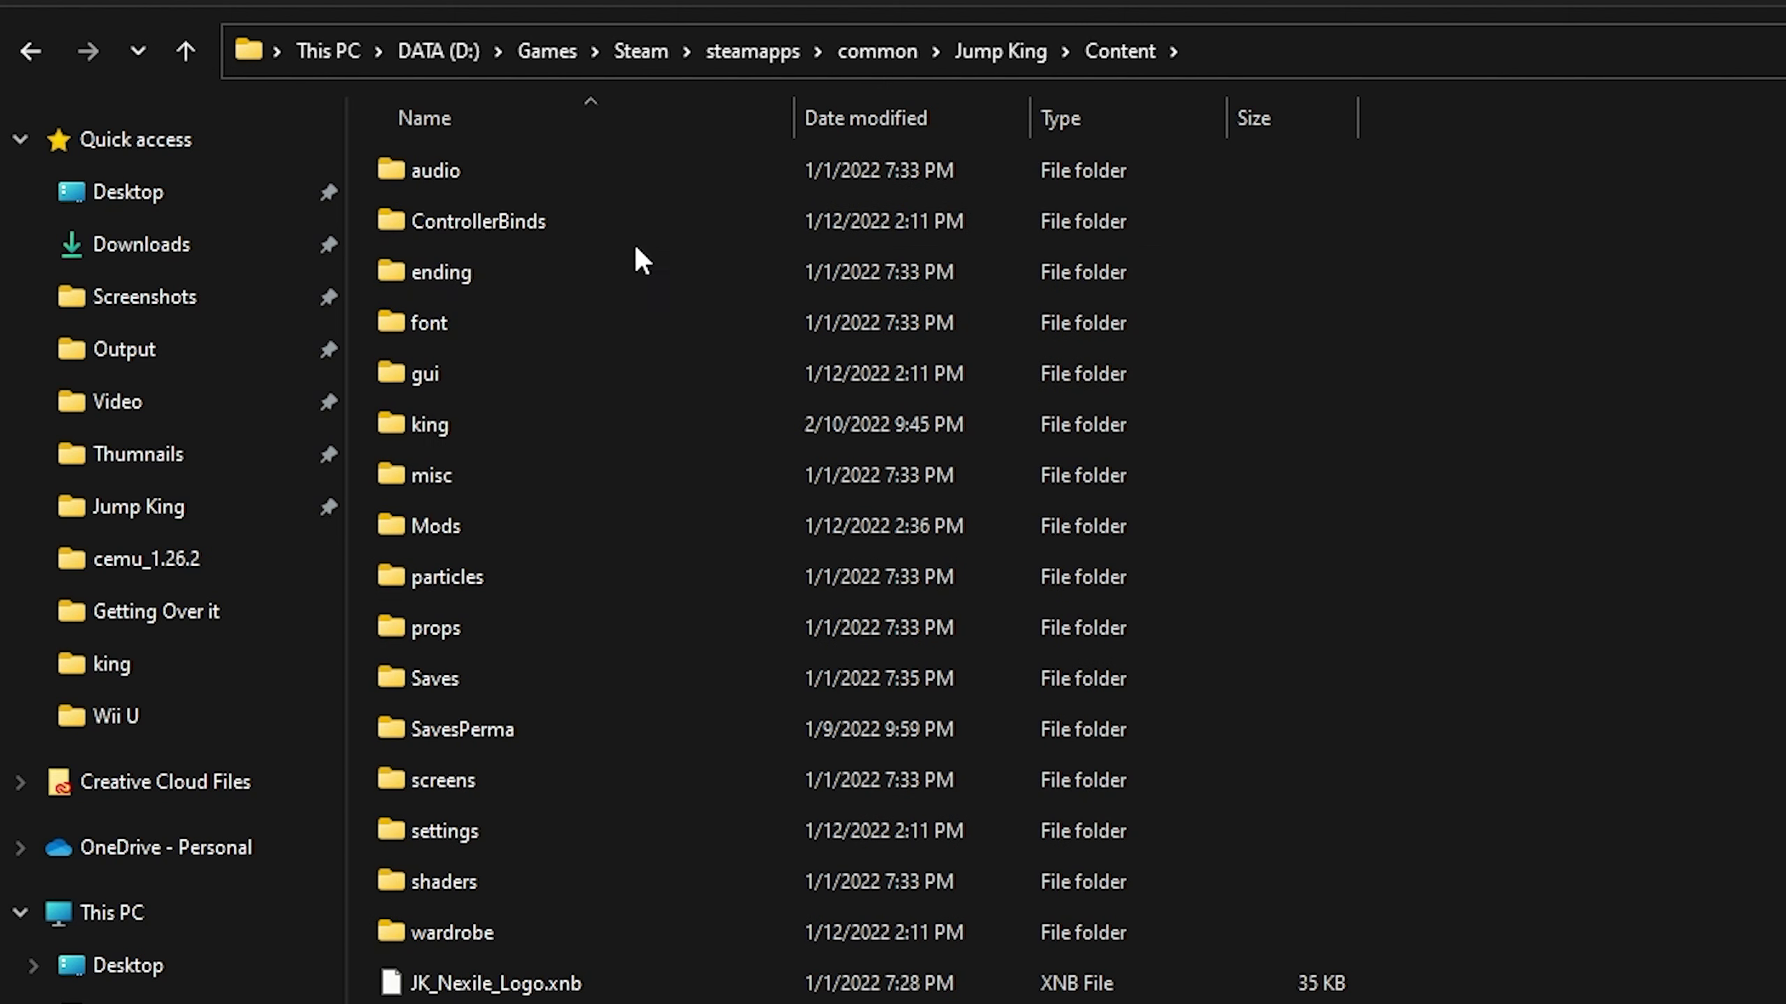
pyautogui.doubleClick(594, 426)
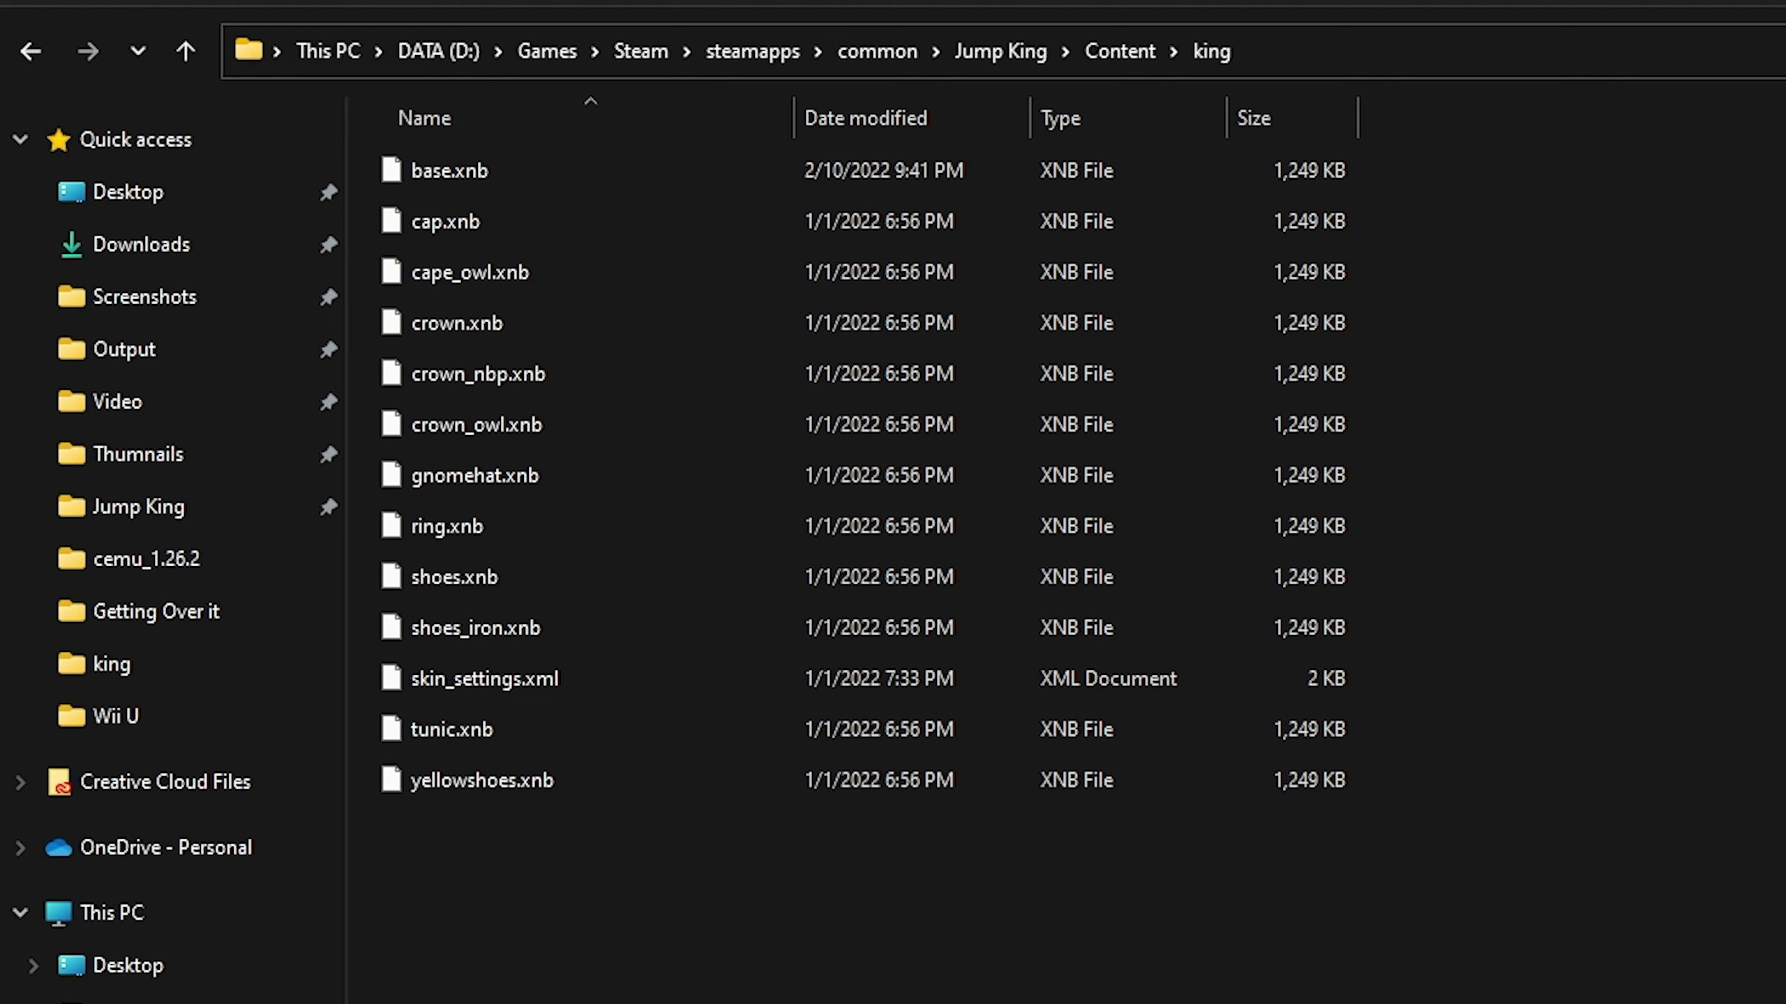
# - Paste the downloaded base.xnb into the king folder, replacing the original file
pyautogui.click(507, 176)
pyautogui.click(1401, 943)
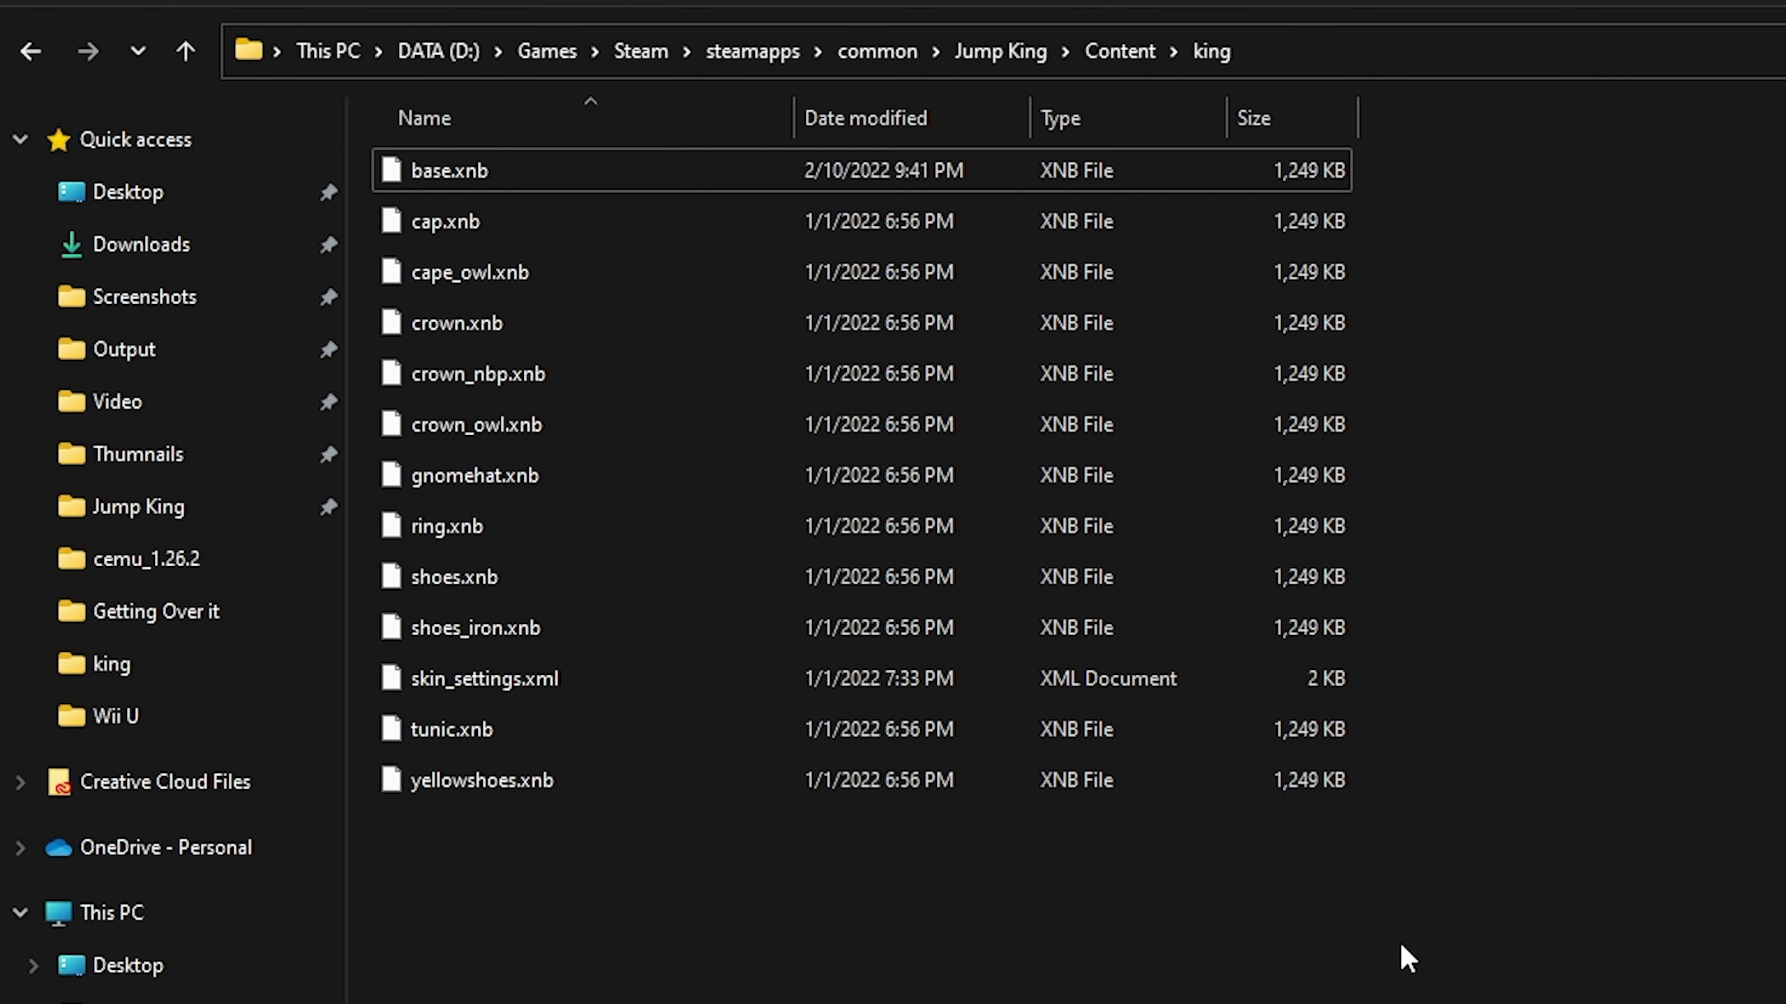
pyautogui.hotkey('ctrl', 'v')
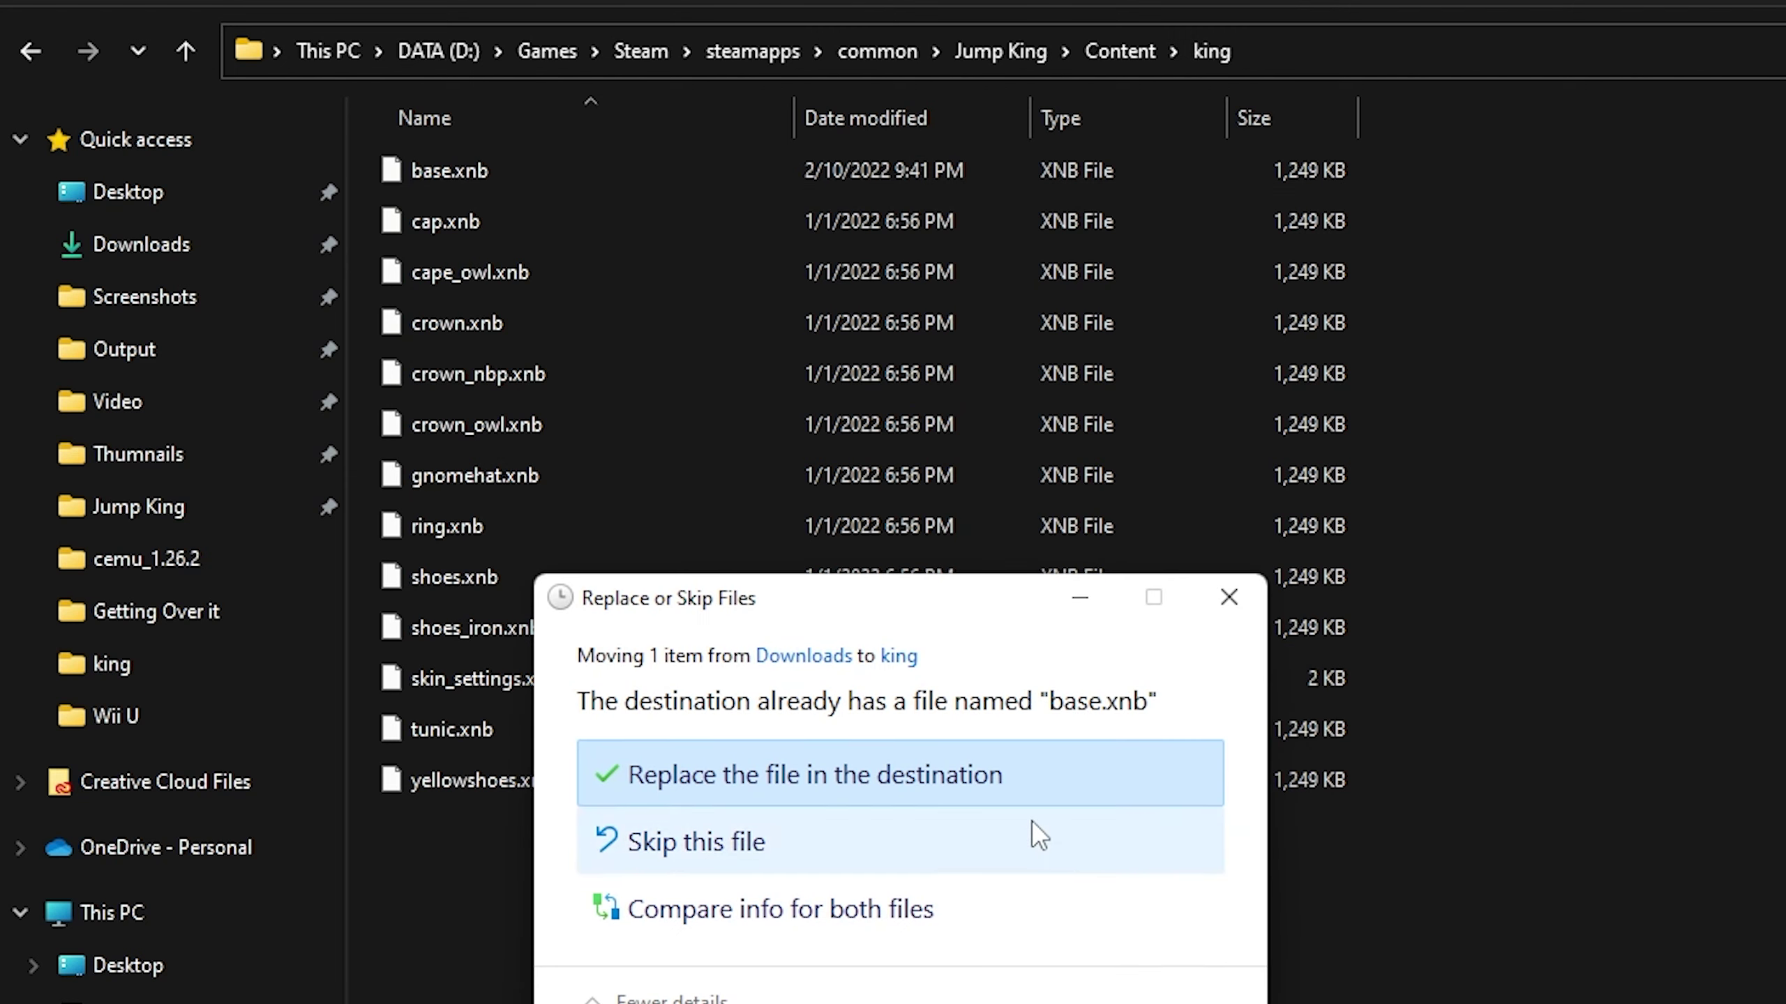
pyautogui.click(1014, 802)
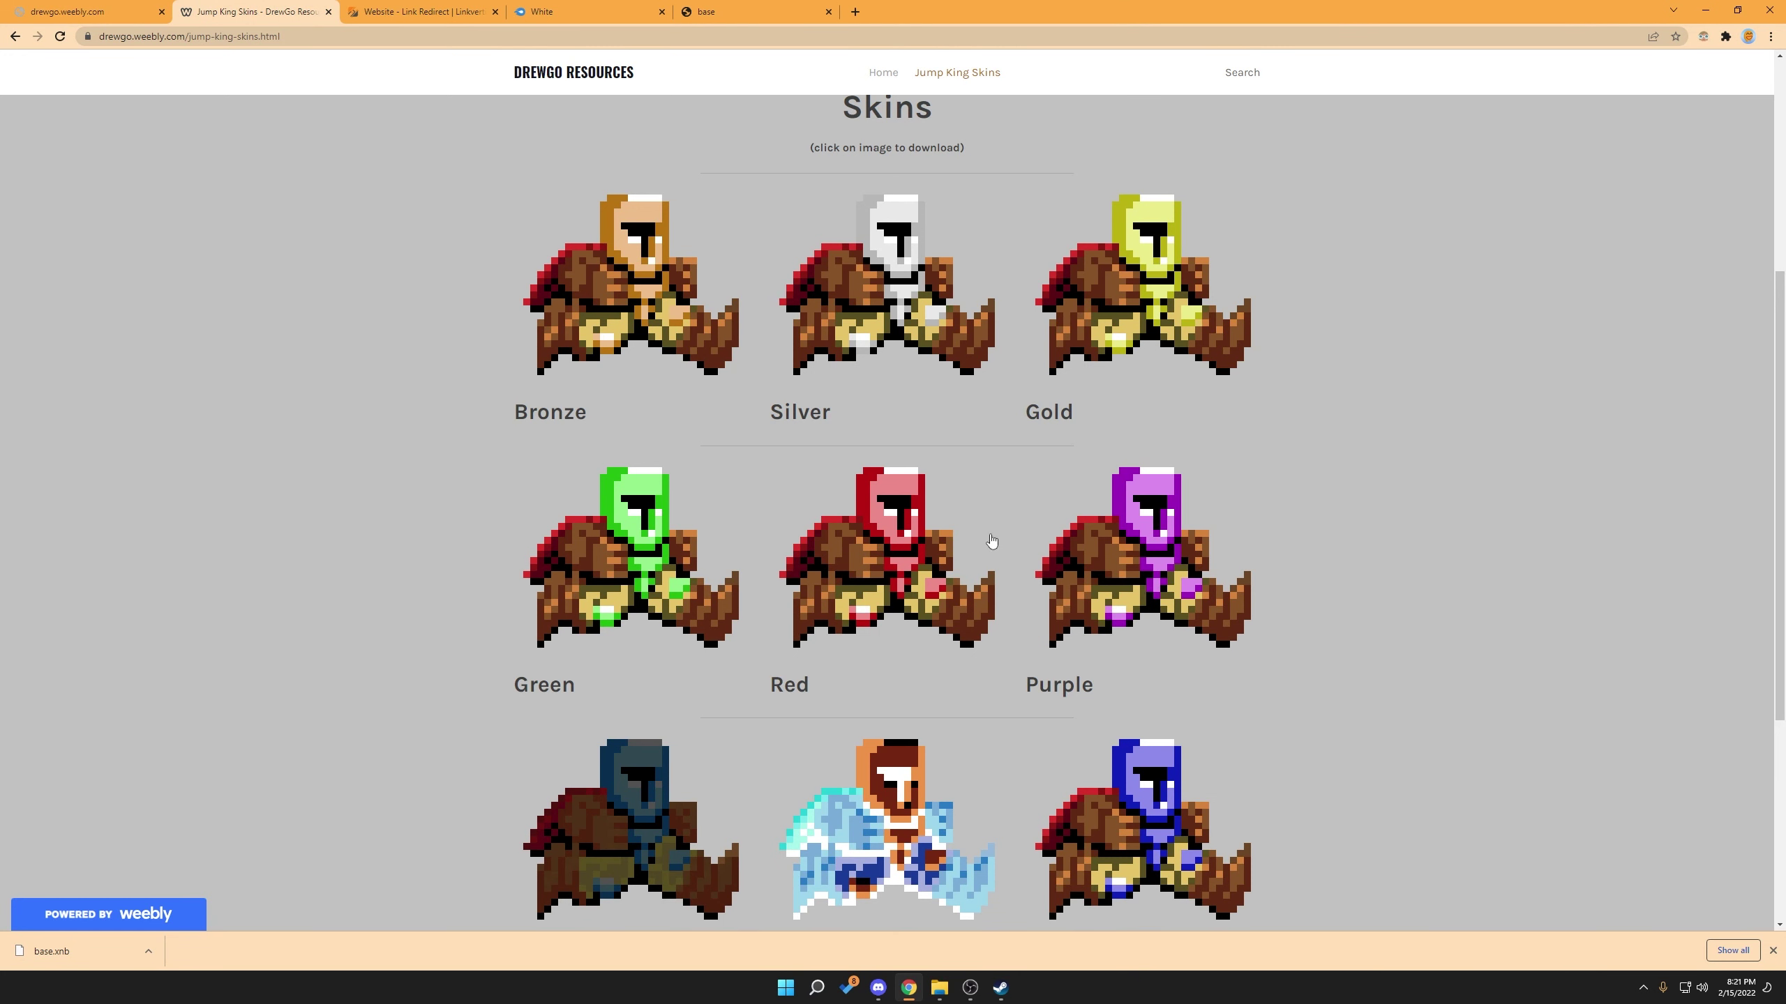
# - Scroll the Jump King skins gallery down to the Original skin row
pyautogui.scroll(-5, 991, 543)
pyautogui.scroll(4, 970, 814)
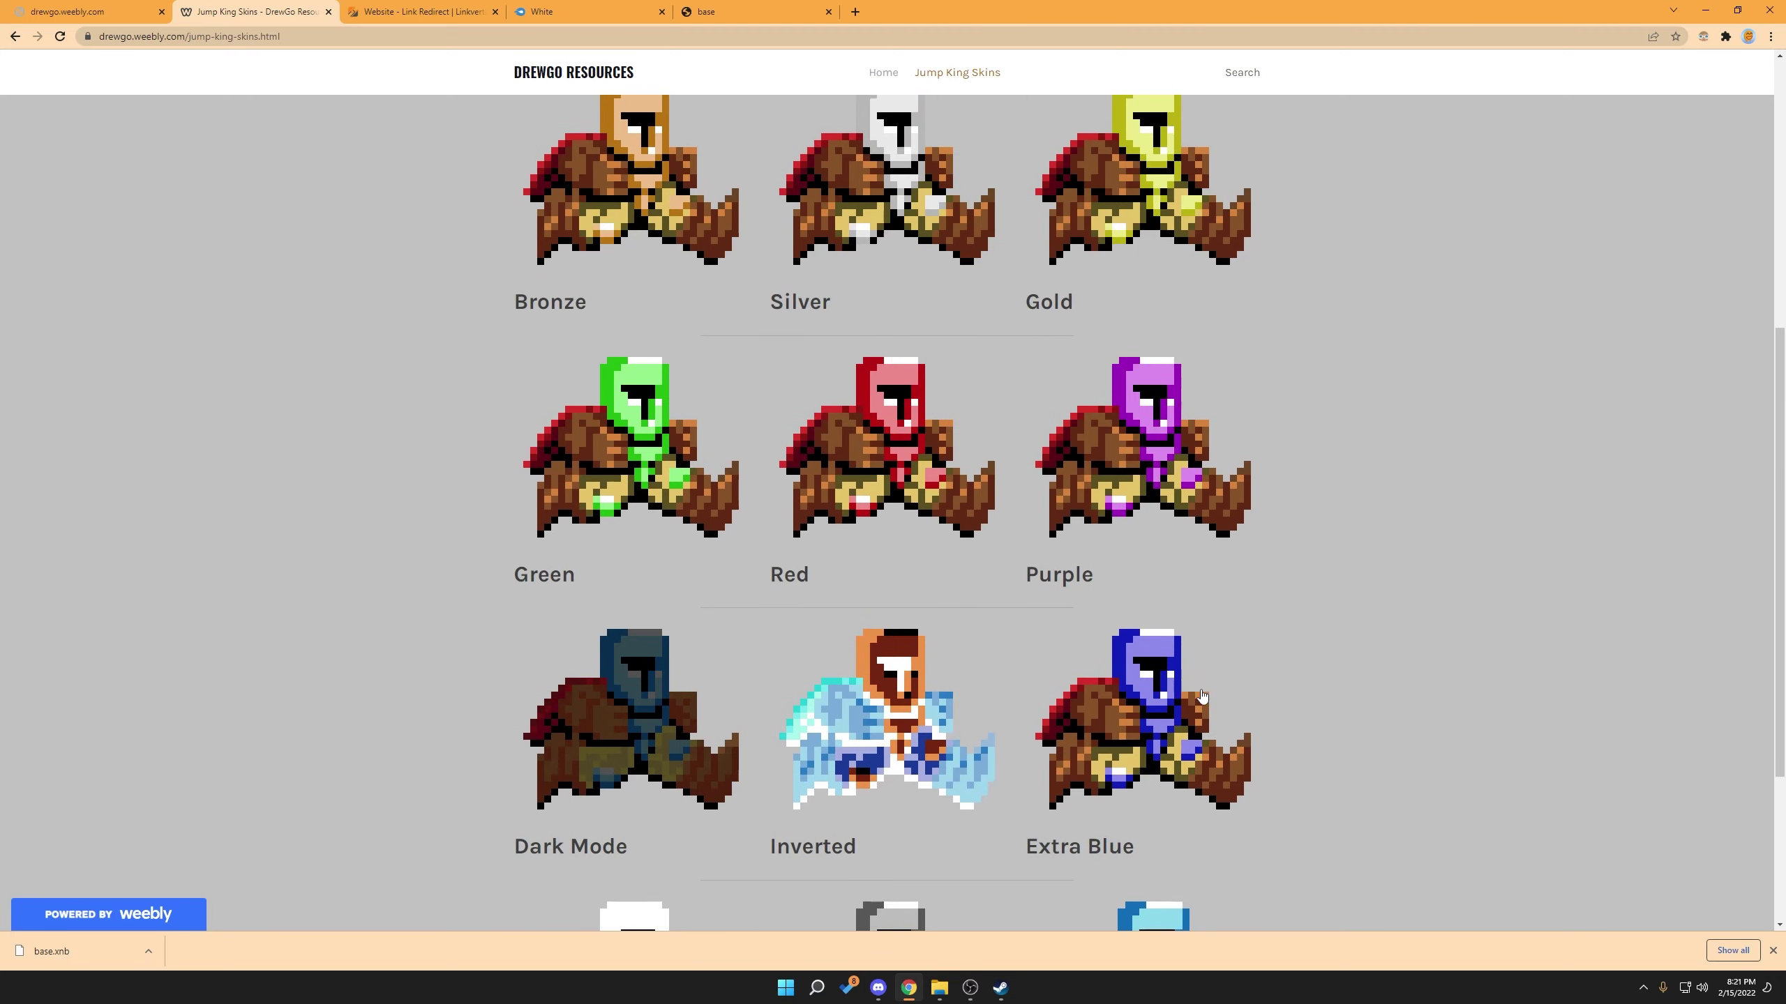
pyautogui.scroll(-3, 1227, 777)
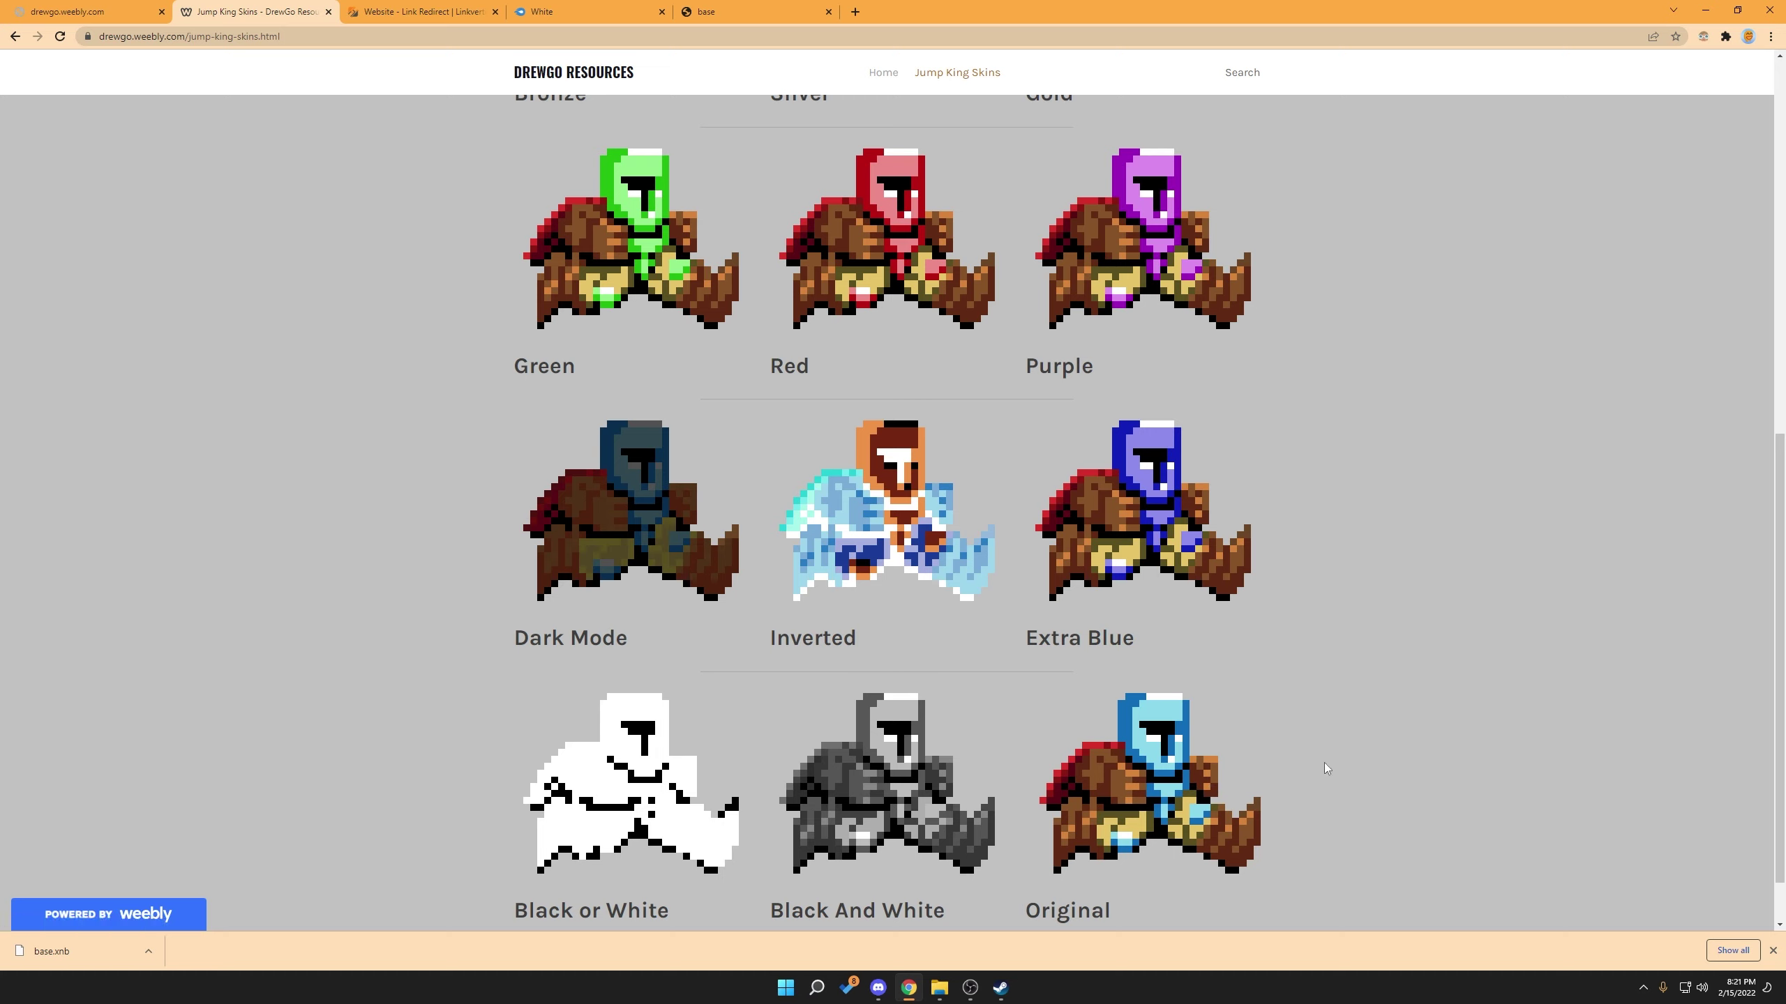
# - Follow the Original skin's download link past the reCAPTCHA, close the extra tabs, then return home
pyautogui.click(1150, 732)
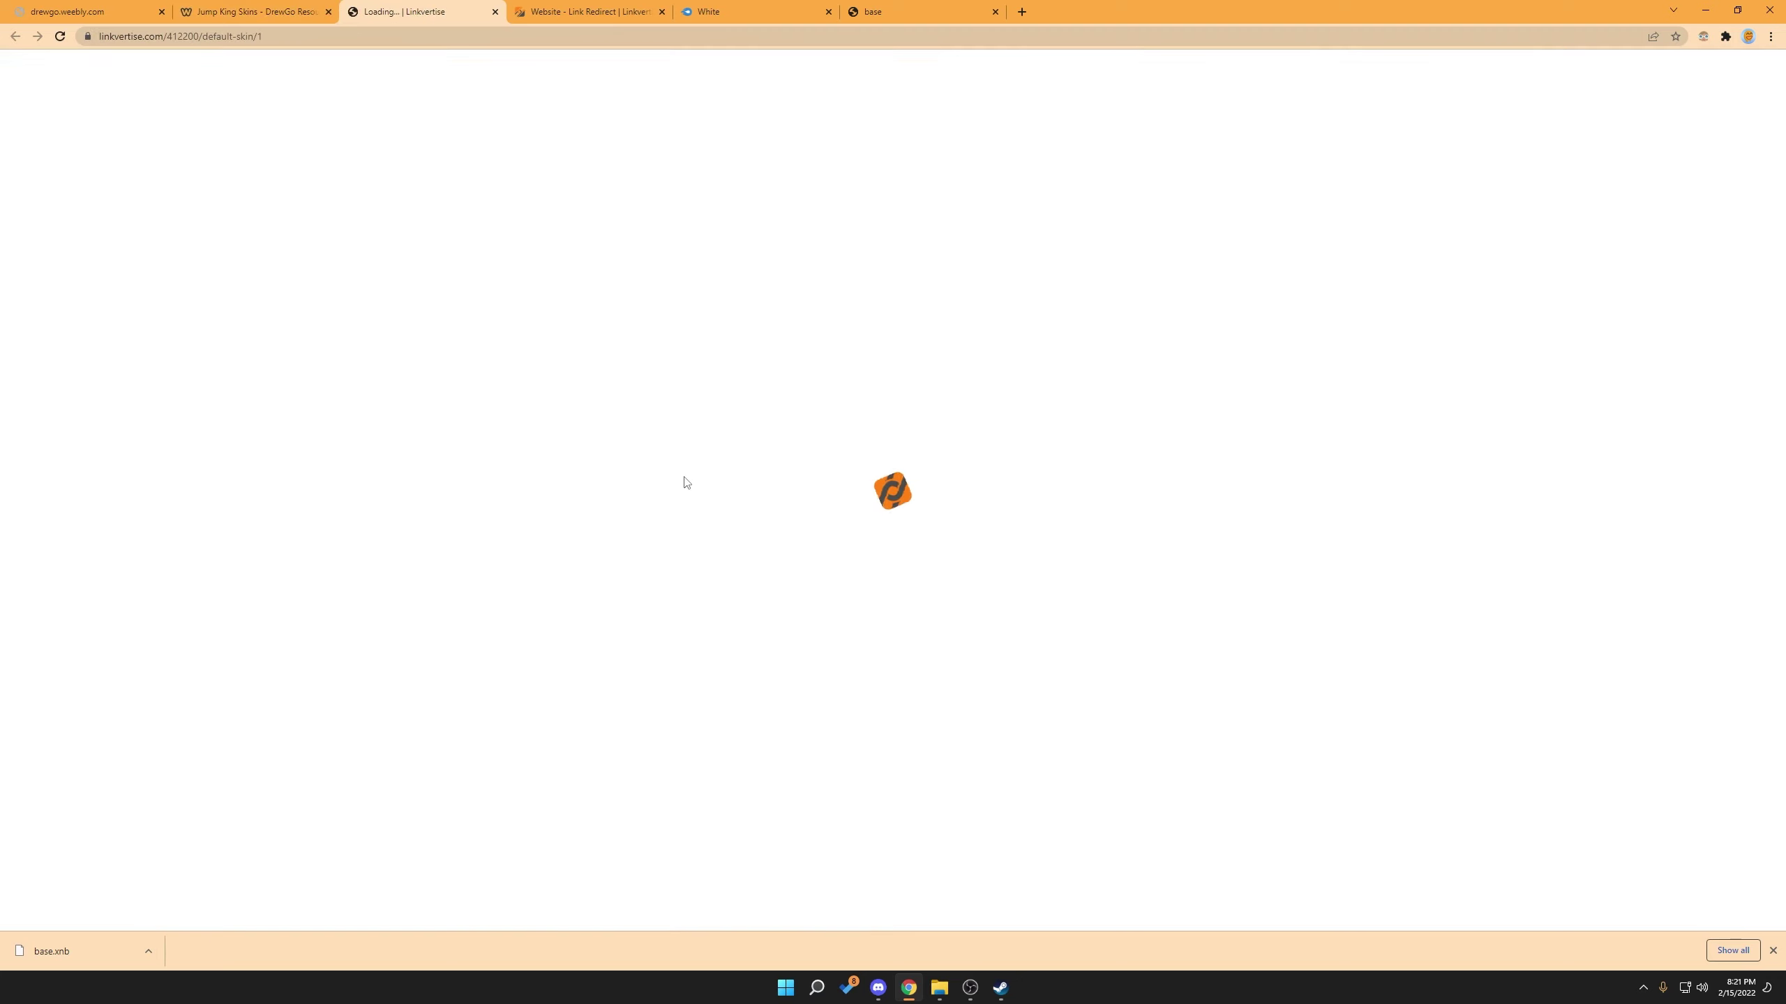
pyautogui.click(828, 532)
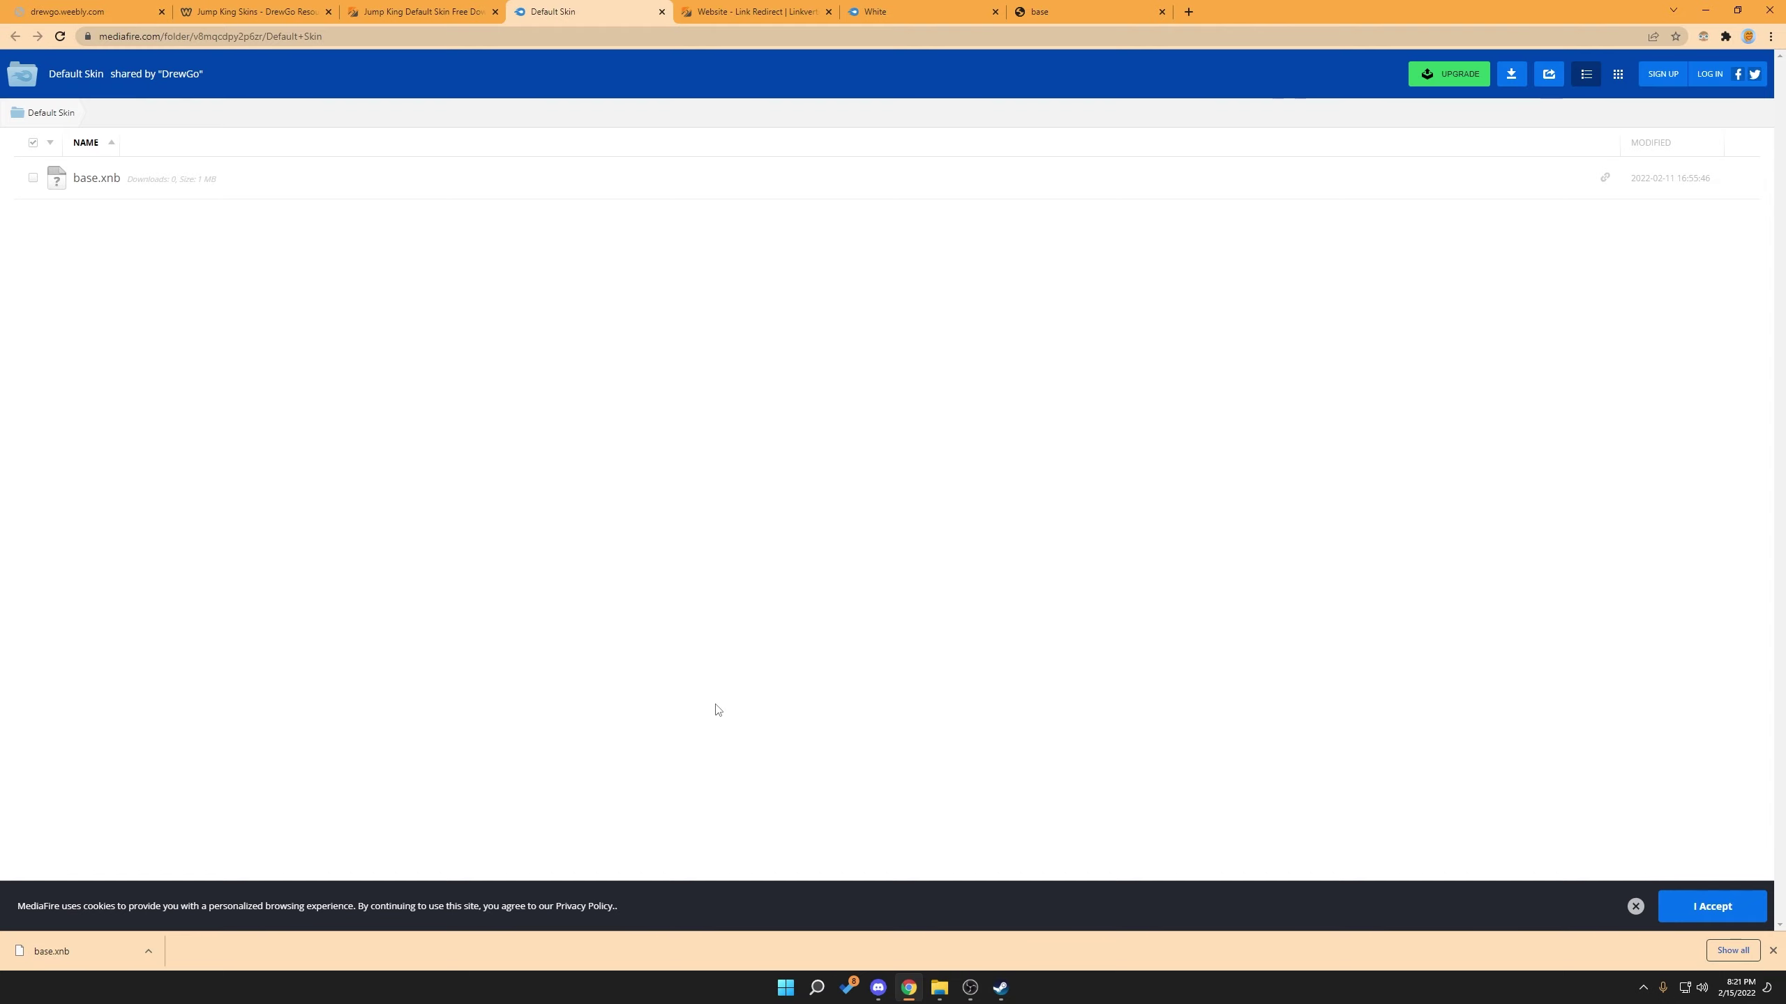
pyautogui.hotkey('ctrl', 'w')
pyautogui.hotkey('ctrl', 'w')
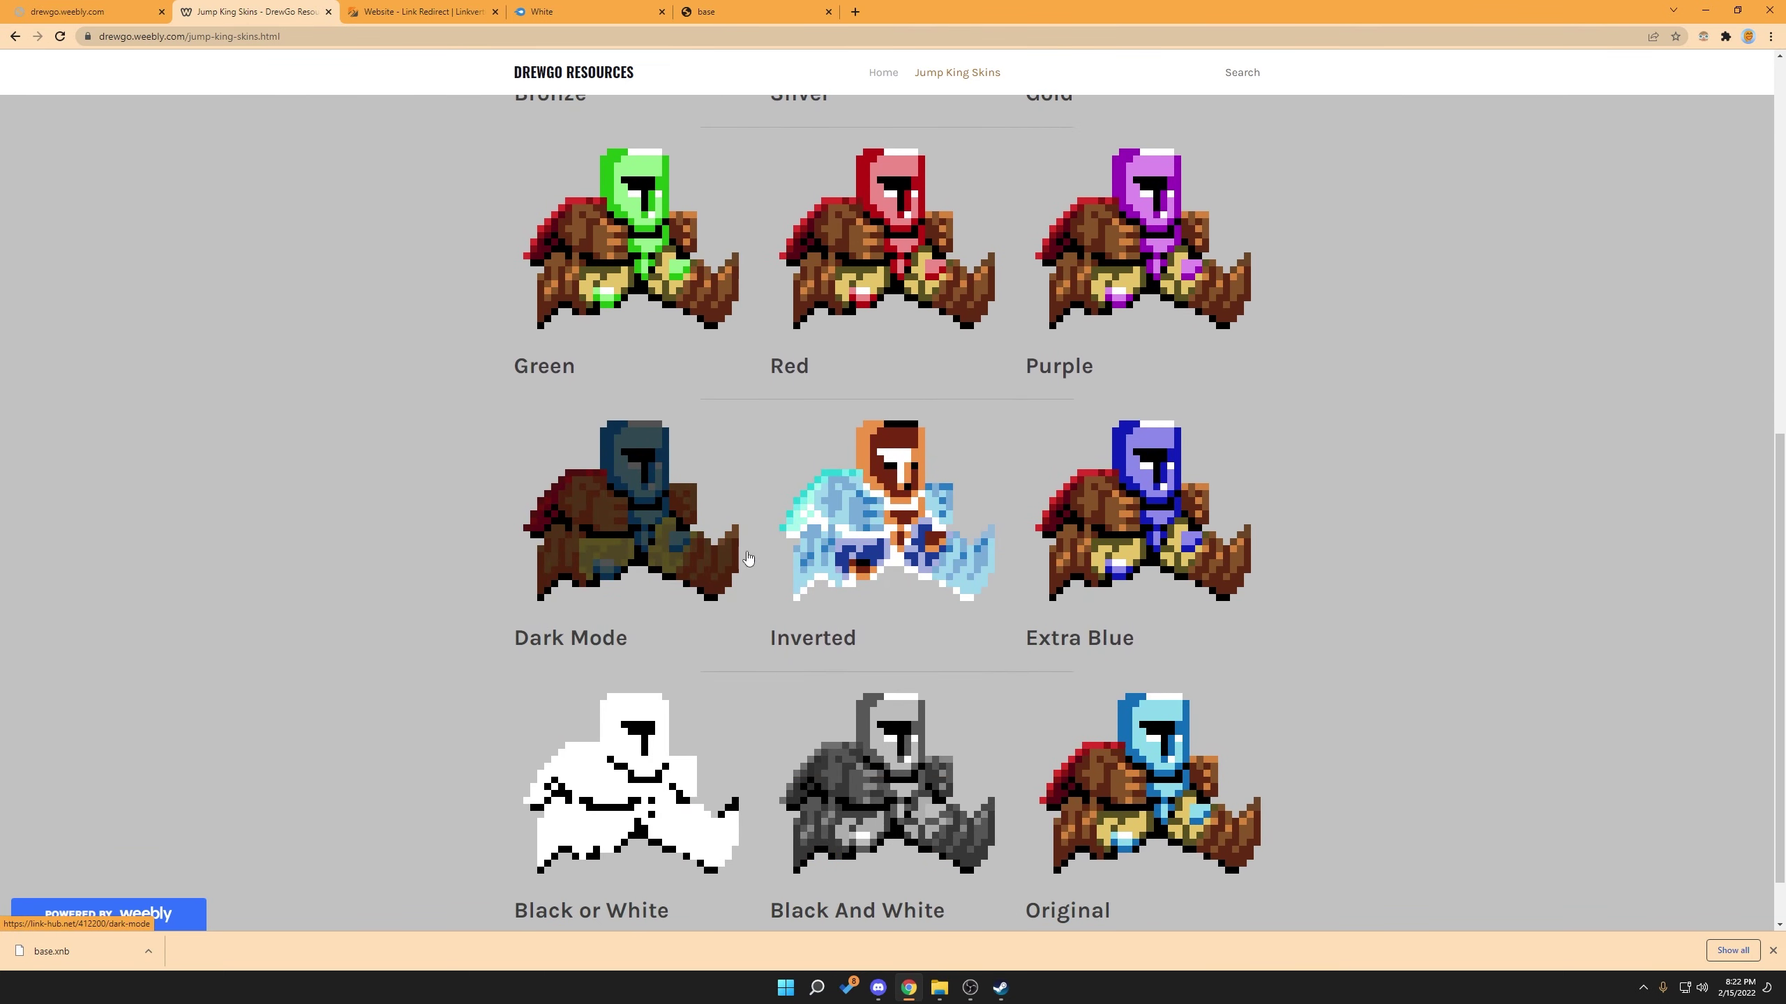
pyautogui.scroll(2, 1019, 486)
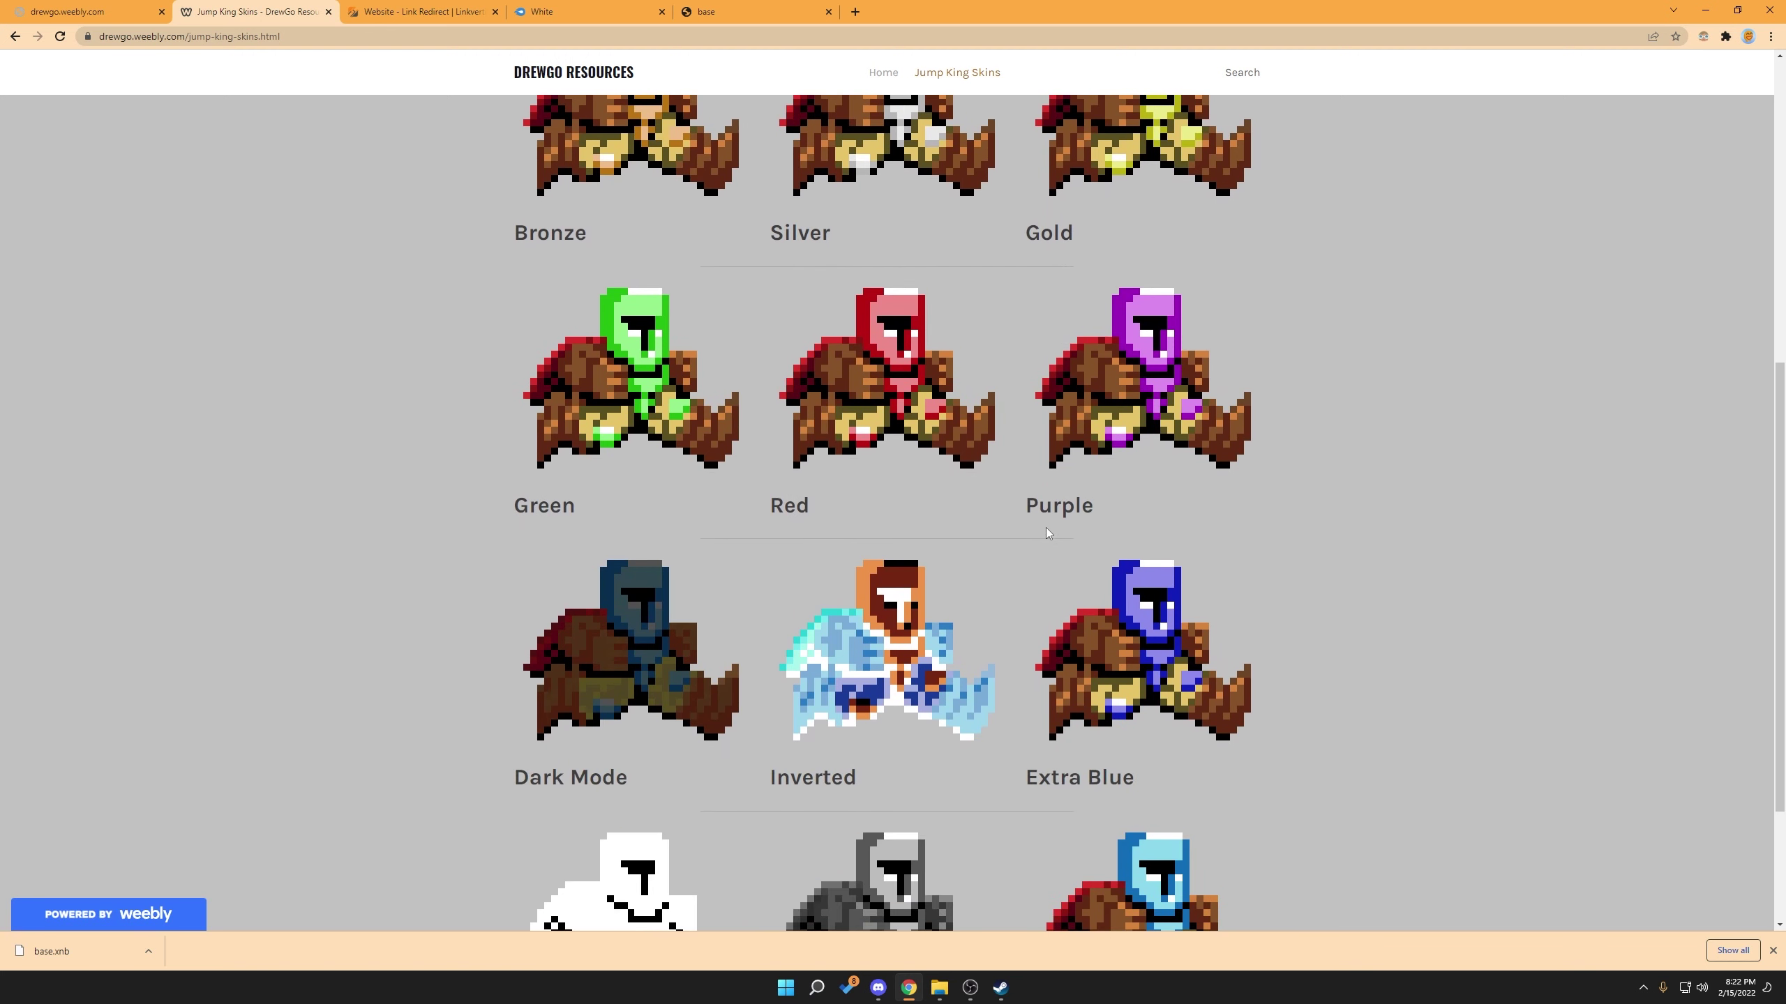
pyautogui.click(1773, 950)
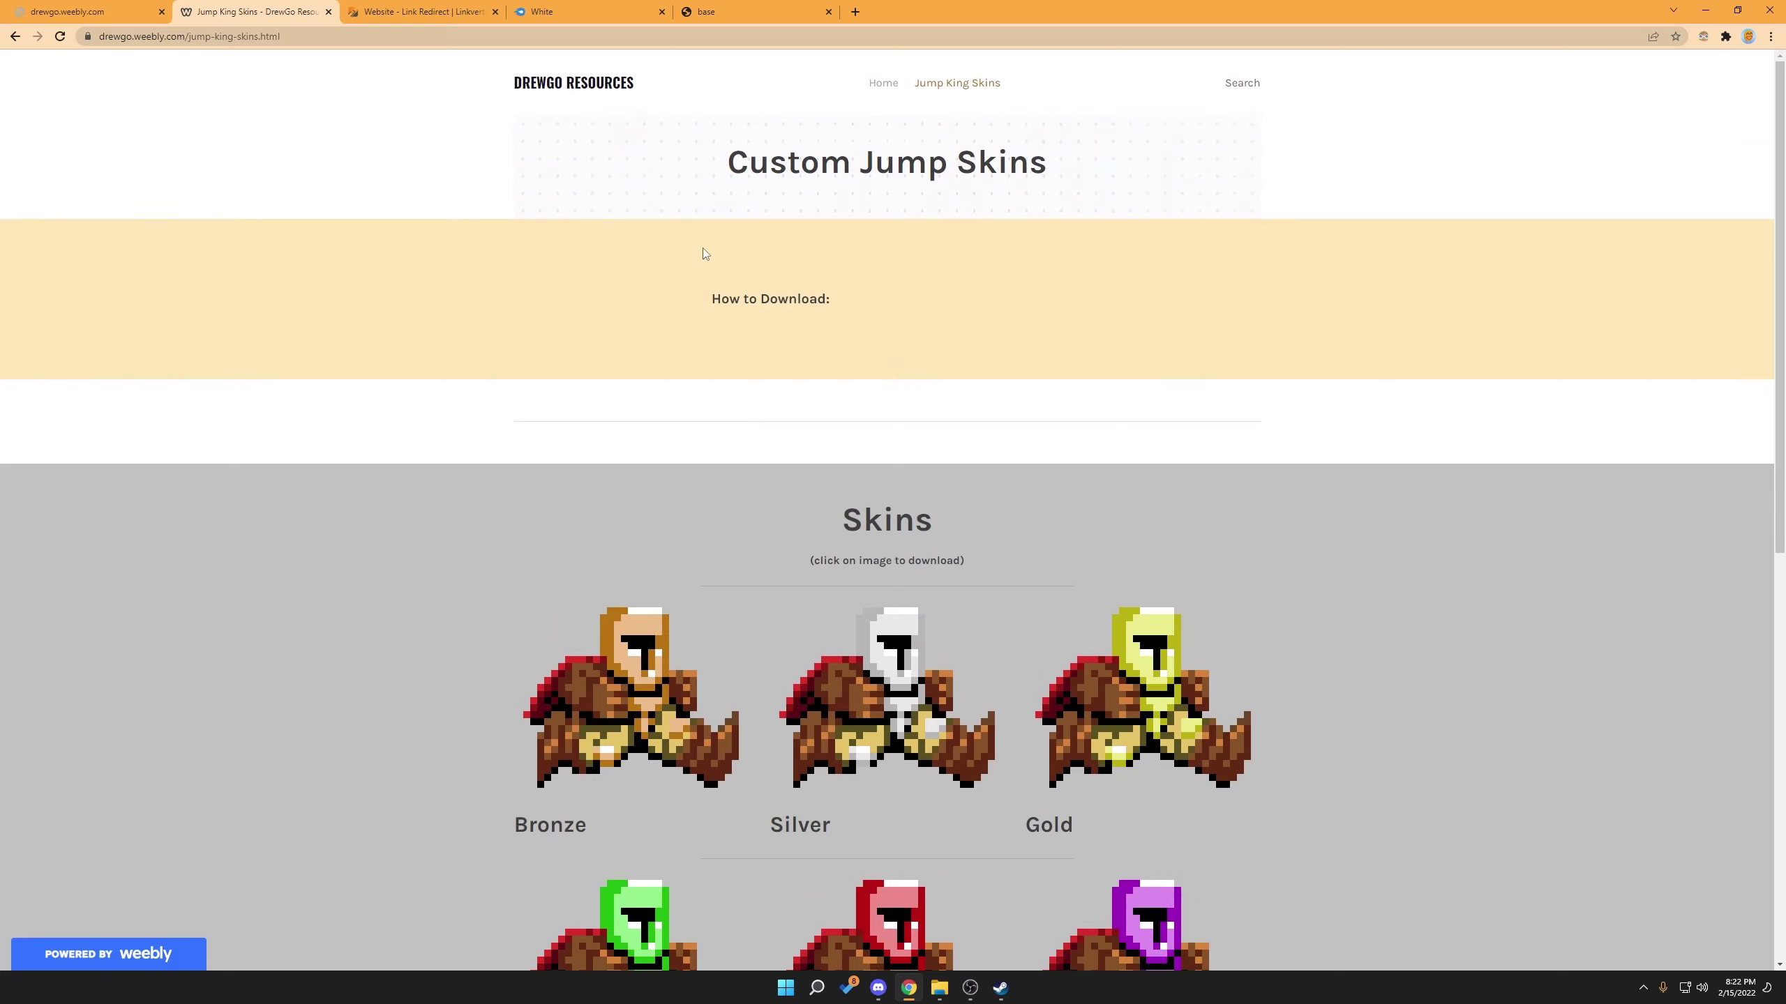
pyautogui.click(615, 82)
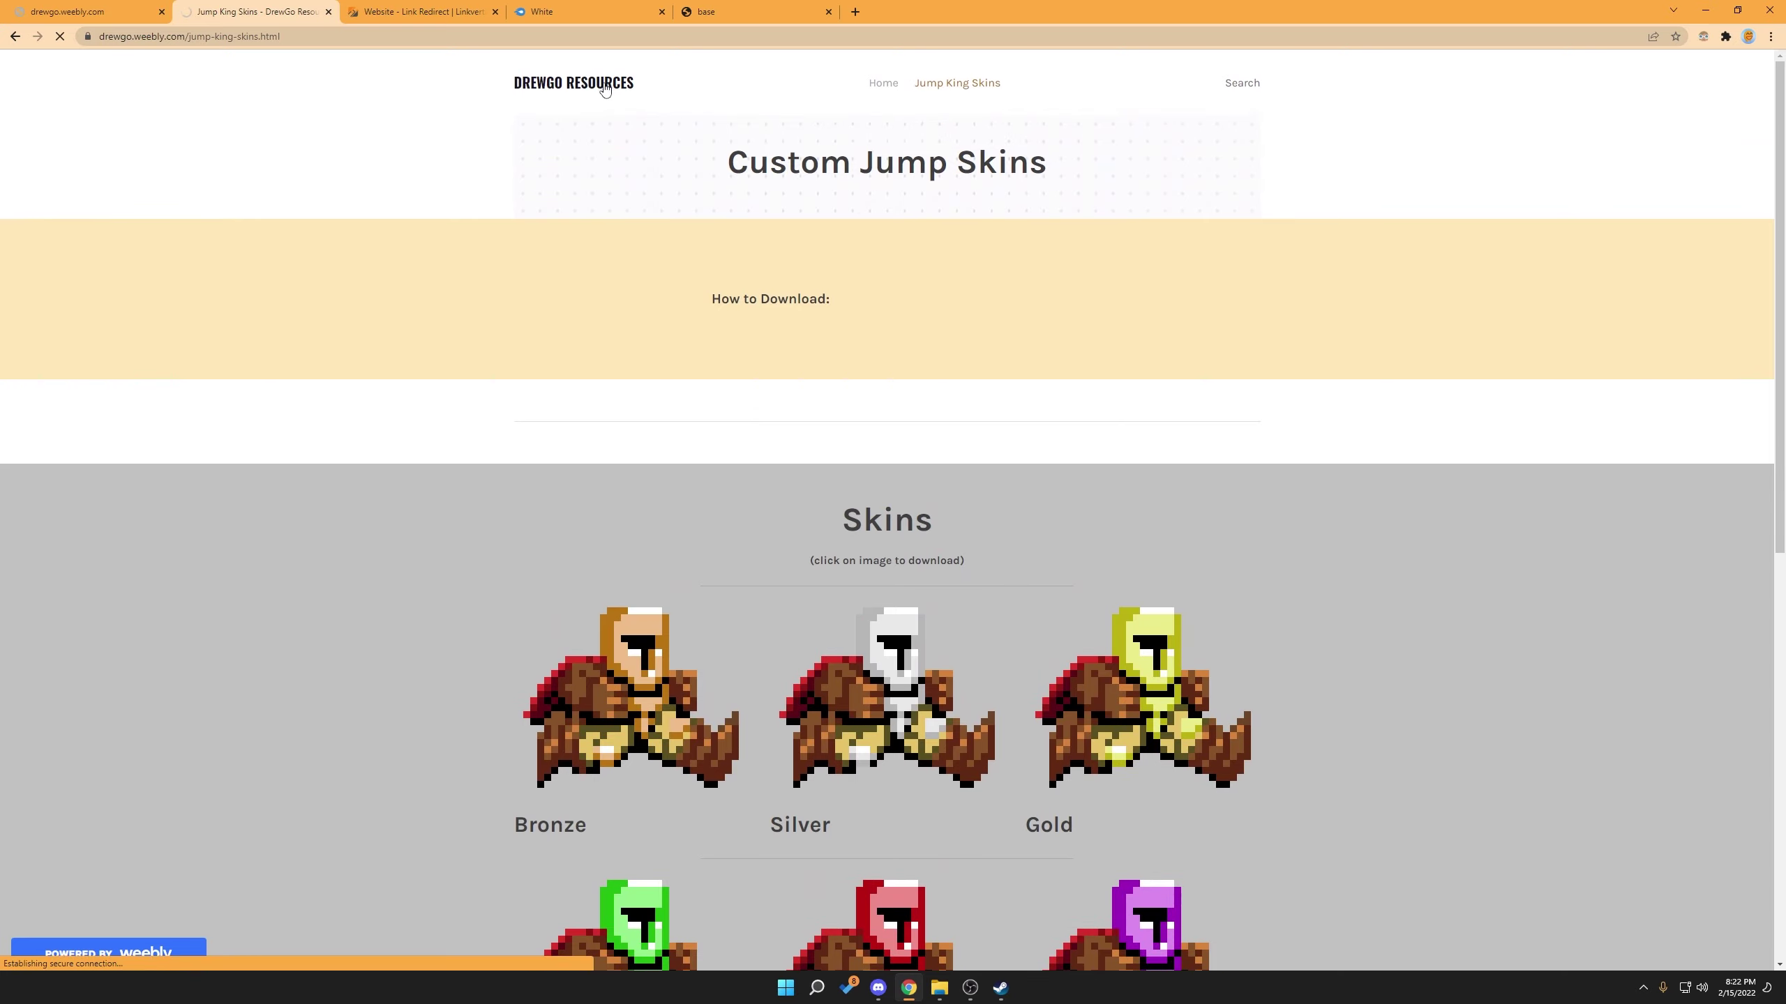